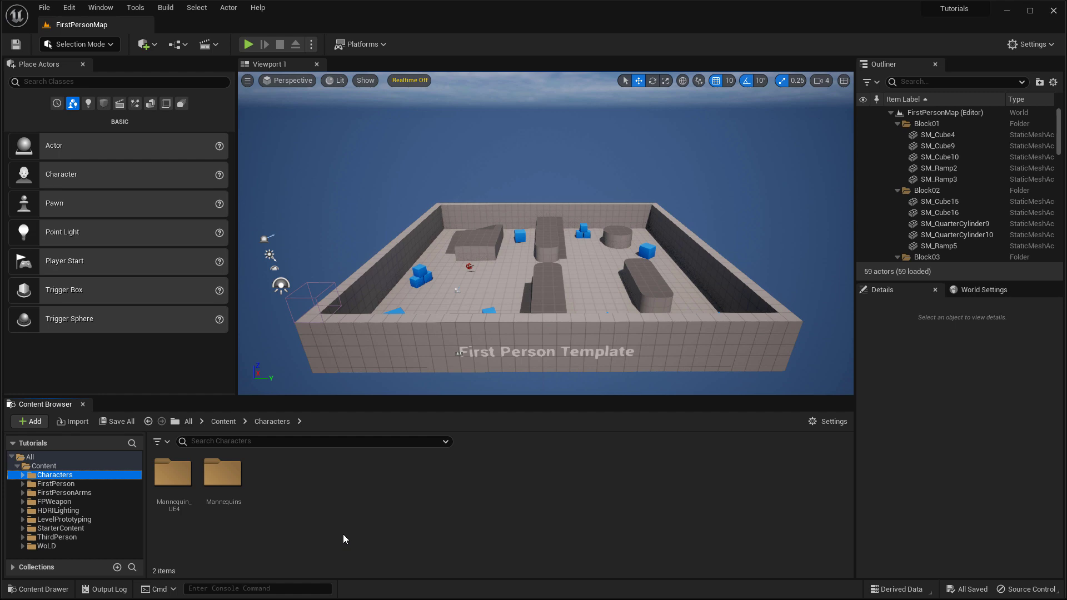
Step: Start Play In Editor on FirstPersonMap and capture the mouse in the game view
{"action": "left_click", "coordinate": [248, 44]}
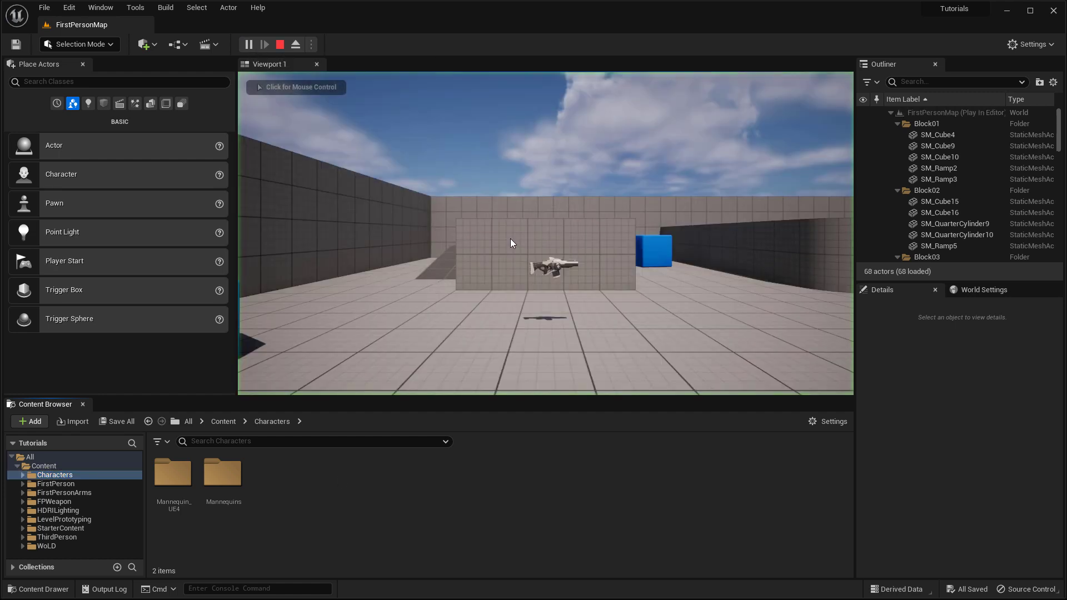
{"action": "left_click", "coordinate": [526, 262]}
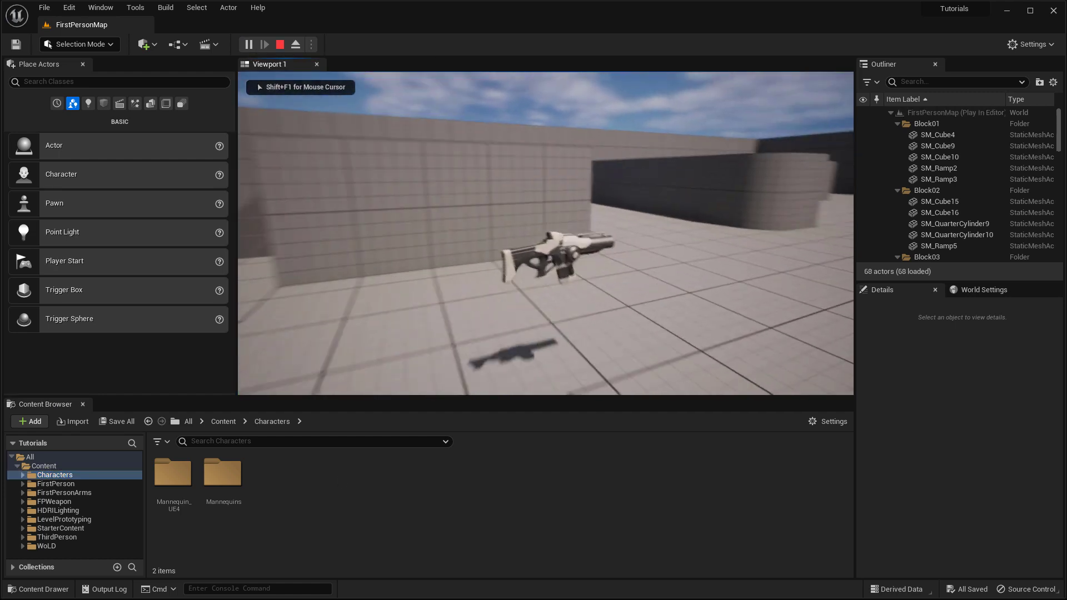
Step: Grab the rifle, stop play, set GameMode Override to BP_ThirdPersonGameMode, and test-run the mannequin
{"action": "key", "text": "w"}
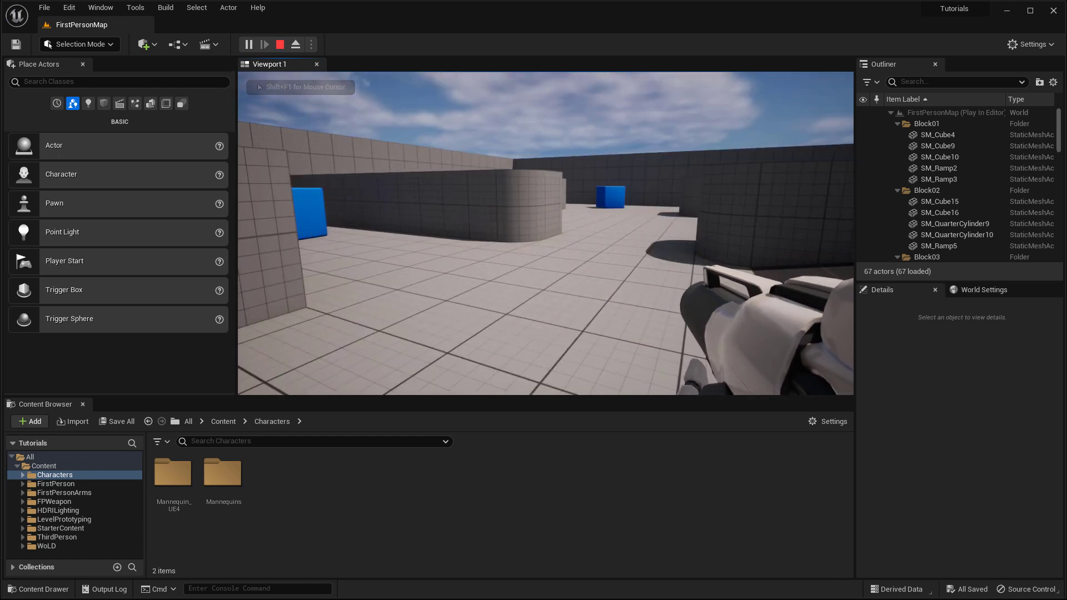
{"action": "key", "text": "Escape"}
{"action": "left_click", "coordinate": [983, 290]}
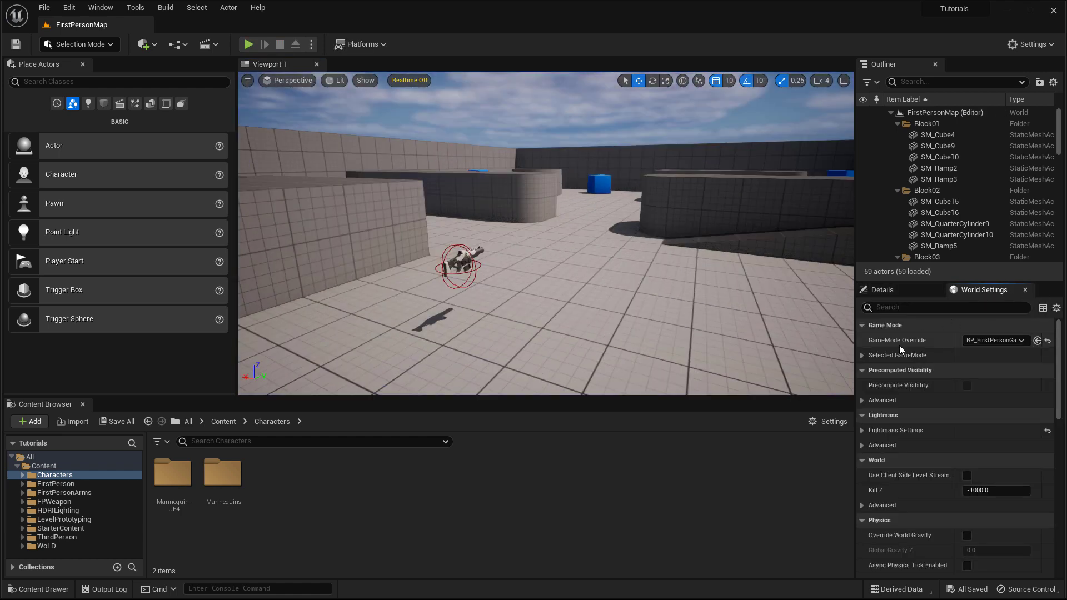
{"action": "left_click", "coordinate": [982, 339]}
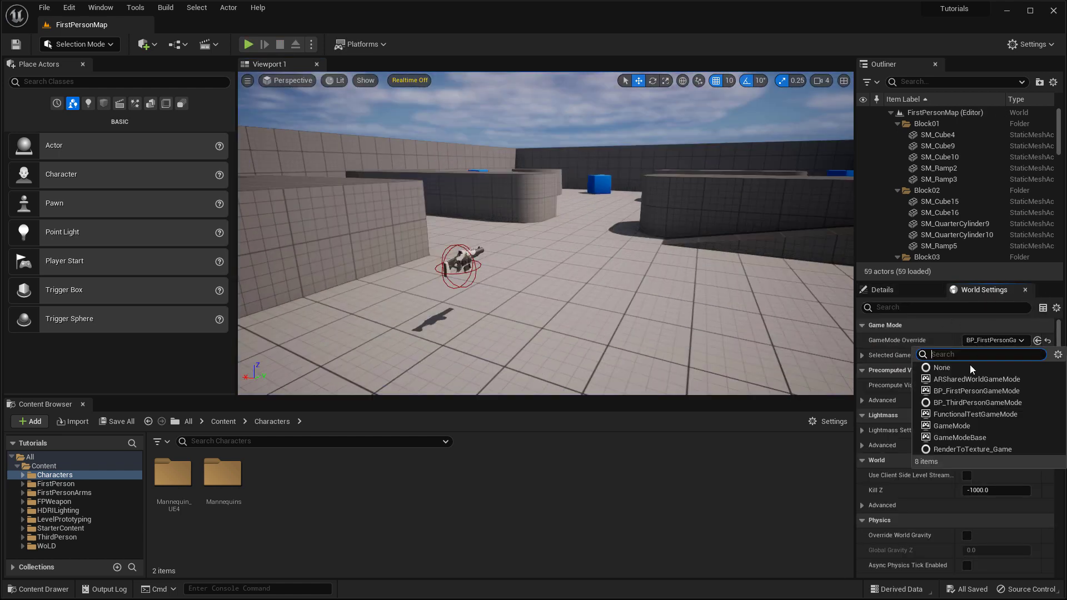
{"action": "left_click", "coordinate": [957, 405]}
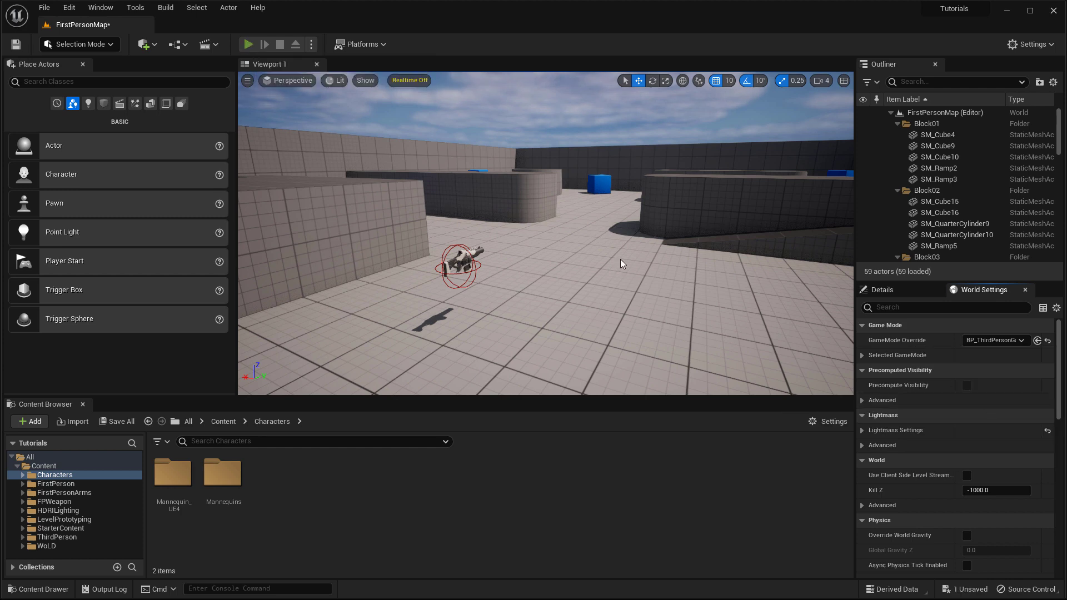
{"action": "key", "text": "alt+p"}
{"action": "key", "text": "w"}
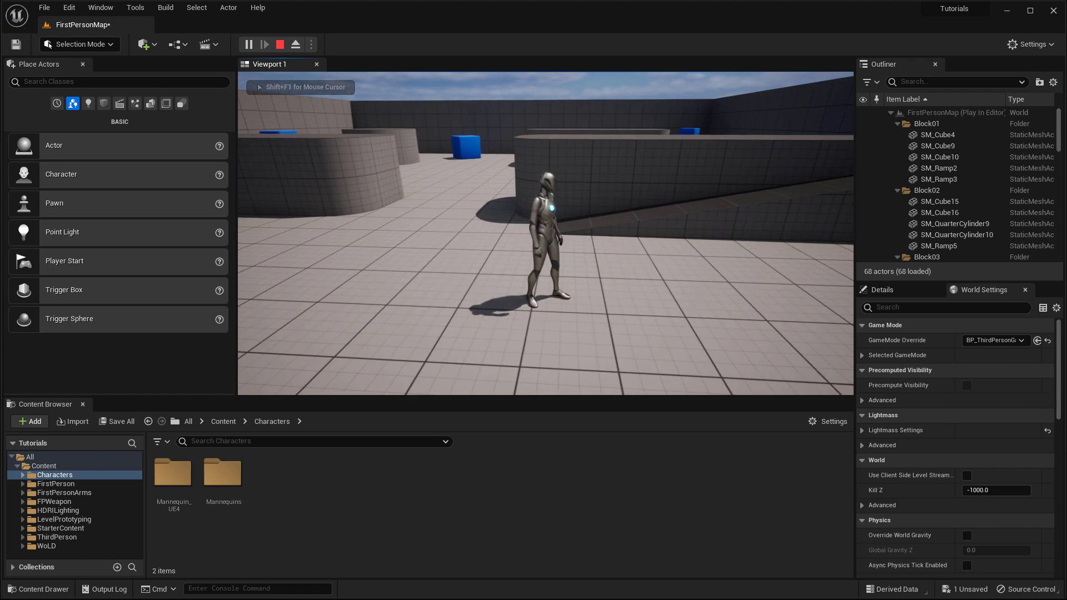
Step: End the play session and show the FirstPersonArms folder in the Content Browser
{"action": "key", "text": "Escape"}
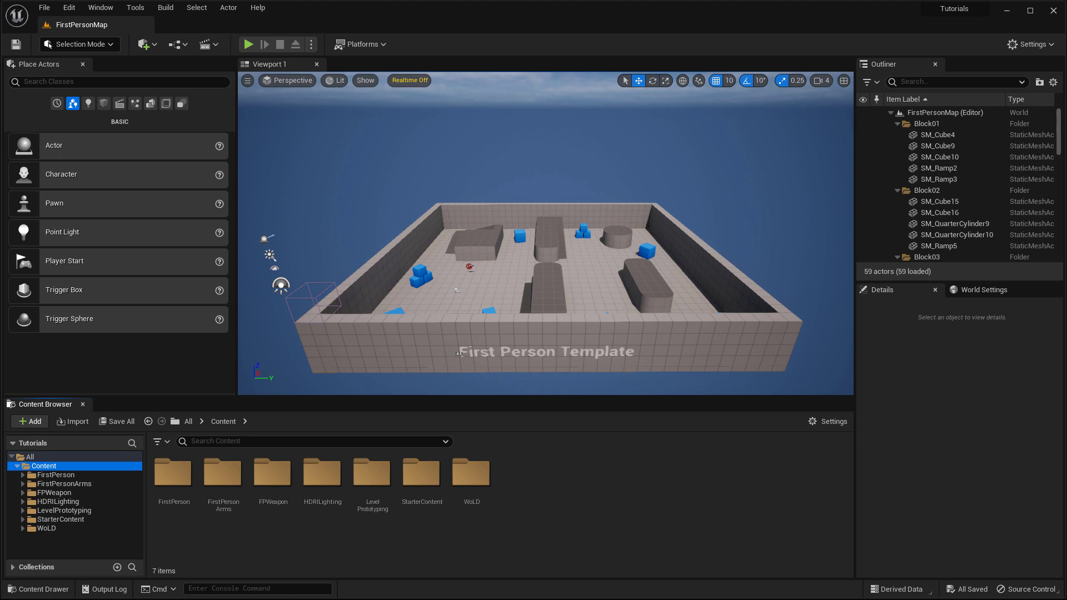
{"action": "left_click", "coordinate": [67, 483]}
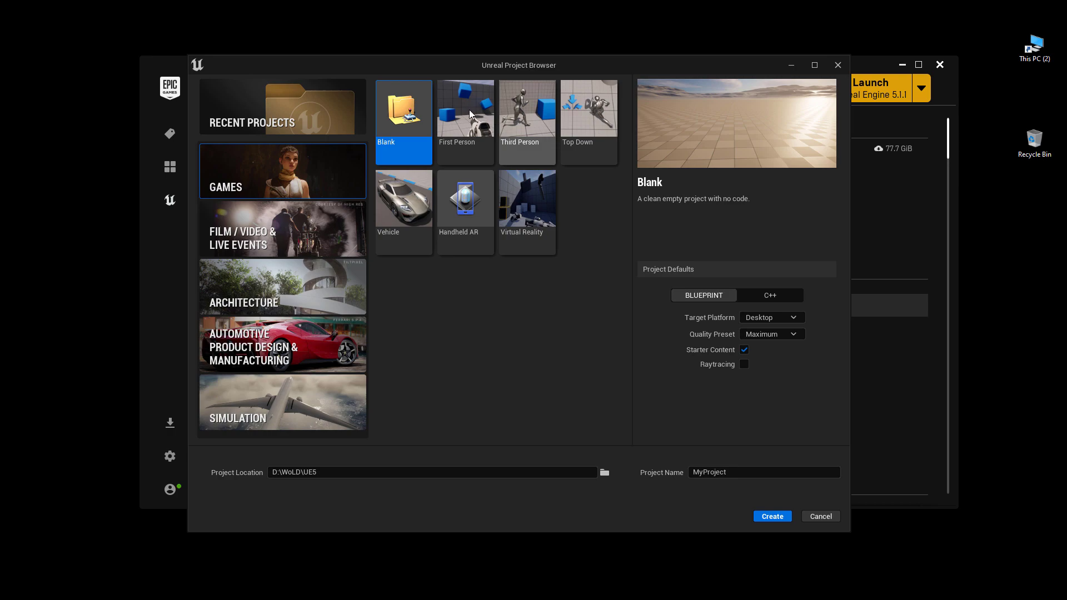
Step: Read the First Person and Third Person template descriptions in the Project Browser's Games category
{"action": "left_click", "coordinate": [470, 114]}
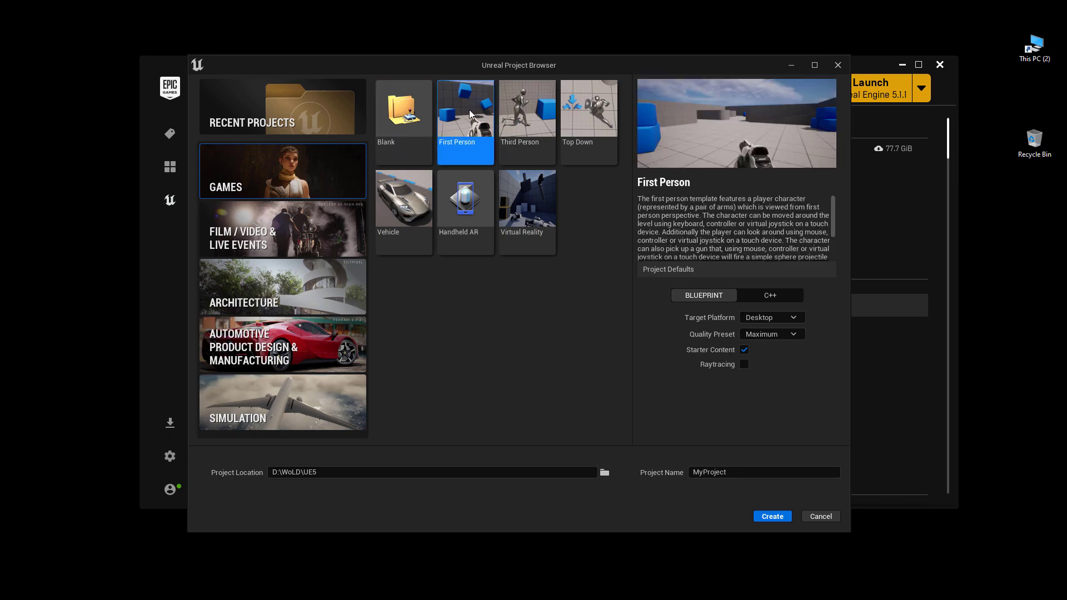
{"action": "left_click", "coordinate": [521, 118]}
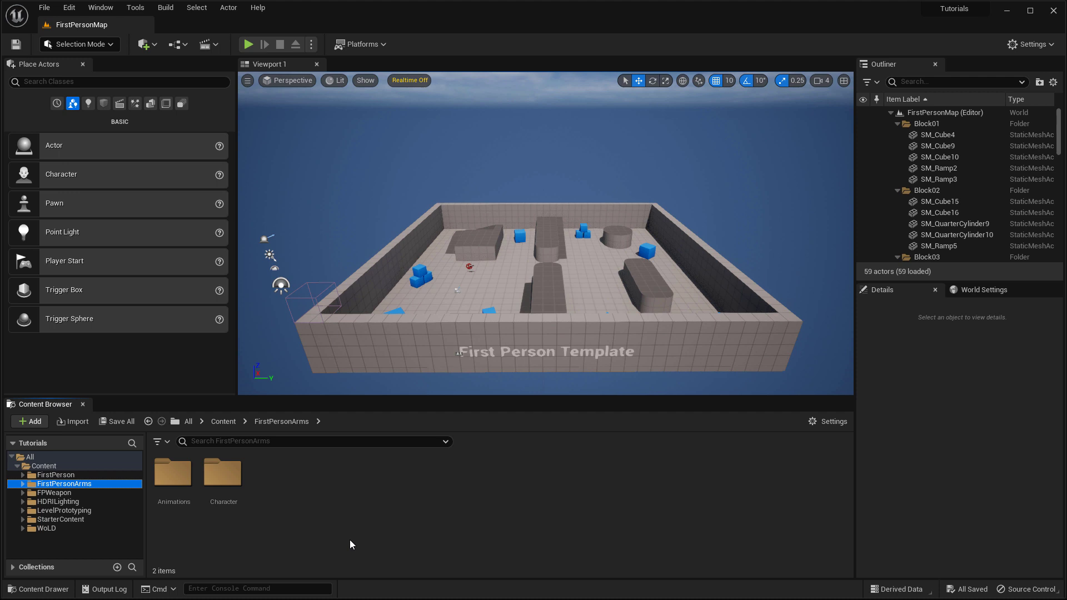
Step: Add the Third Person feature pack to the project through Add Feature or Content Pack
{"action": "left_click", "coordinate": [28, 421]}
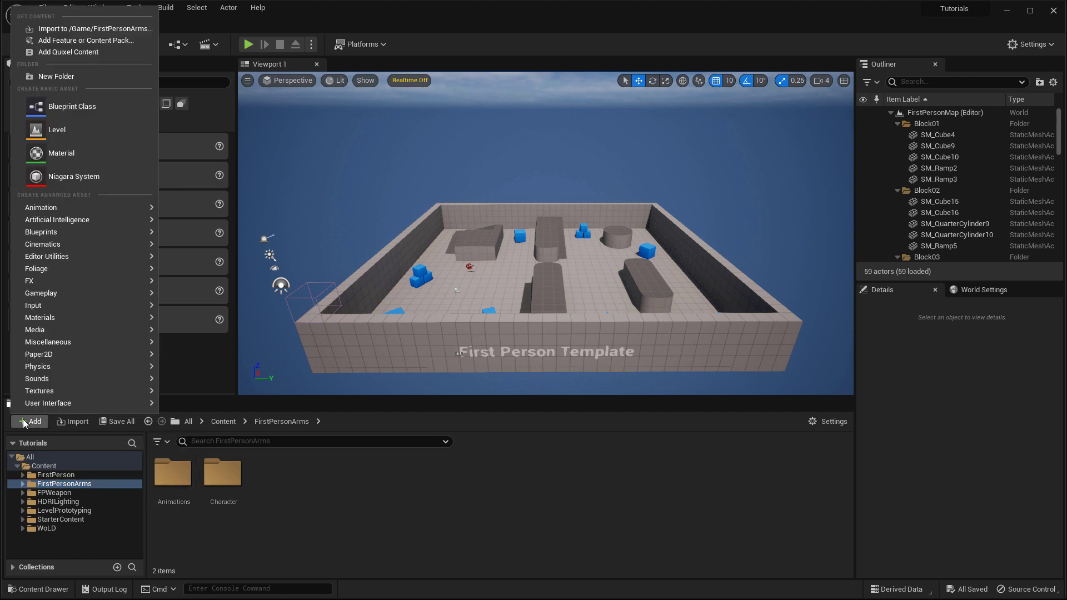
{"action": "left_click", "coordinate": [85, 41]}
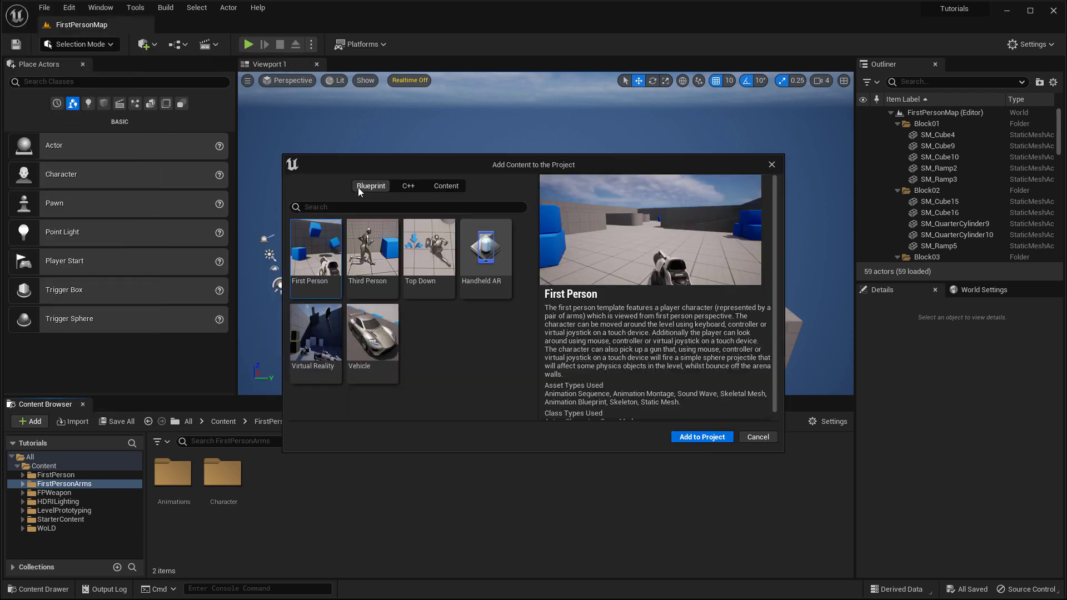
{"action": "left_click", "coordinate": [370, 250]}
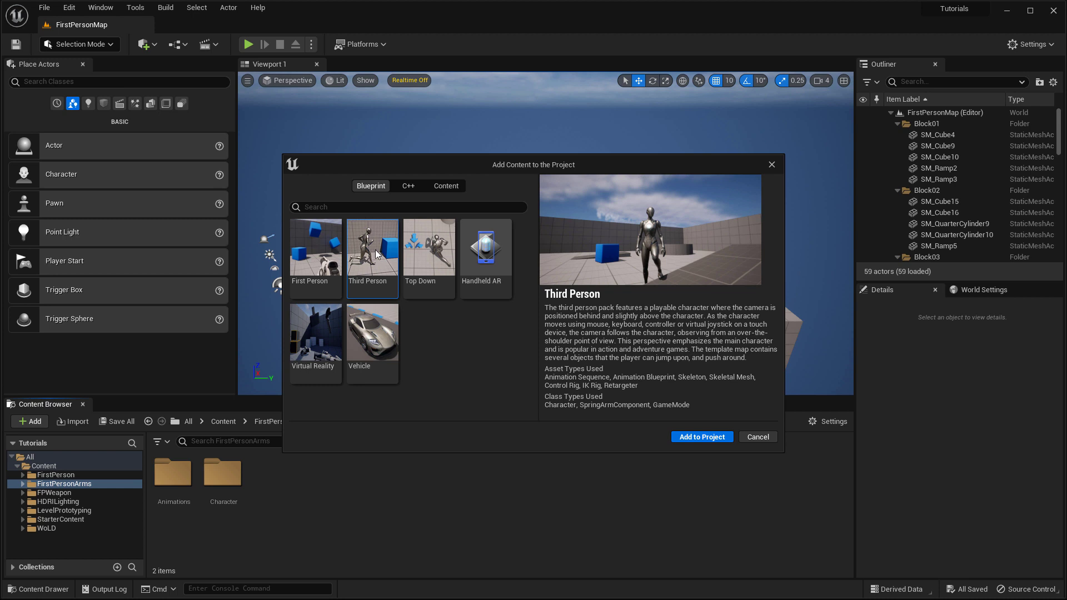
{"action": "left_click", "coordinate": [699, 435]}
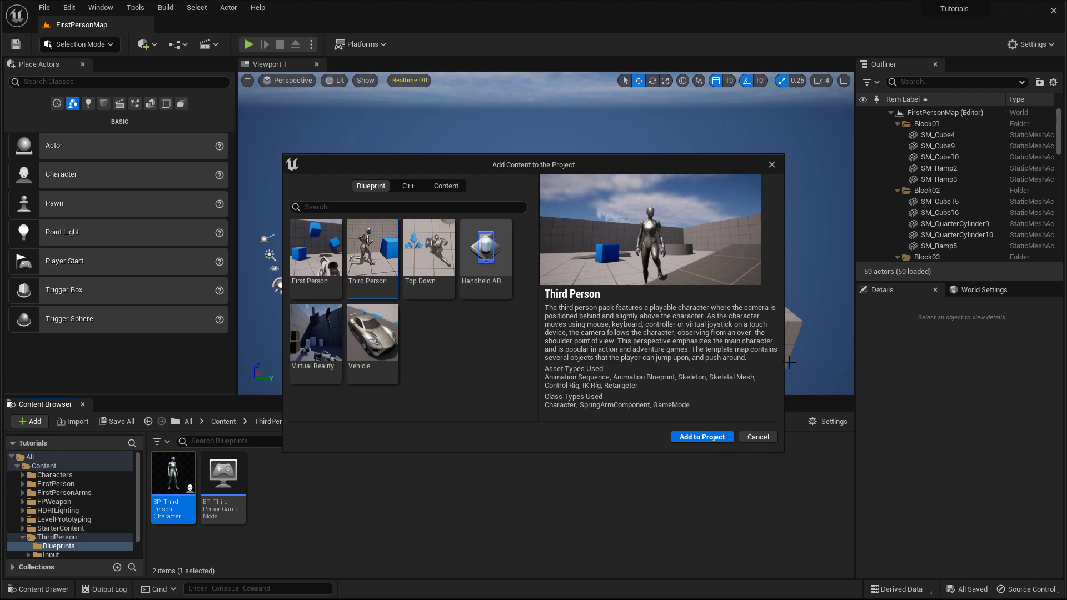
Step: Close the content pack dialog, expand the ThirdPerson folder, and open Characters
{"action": "left_click", "coordinate": [768, 437]}
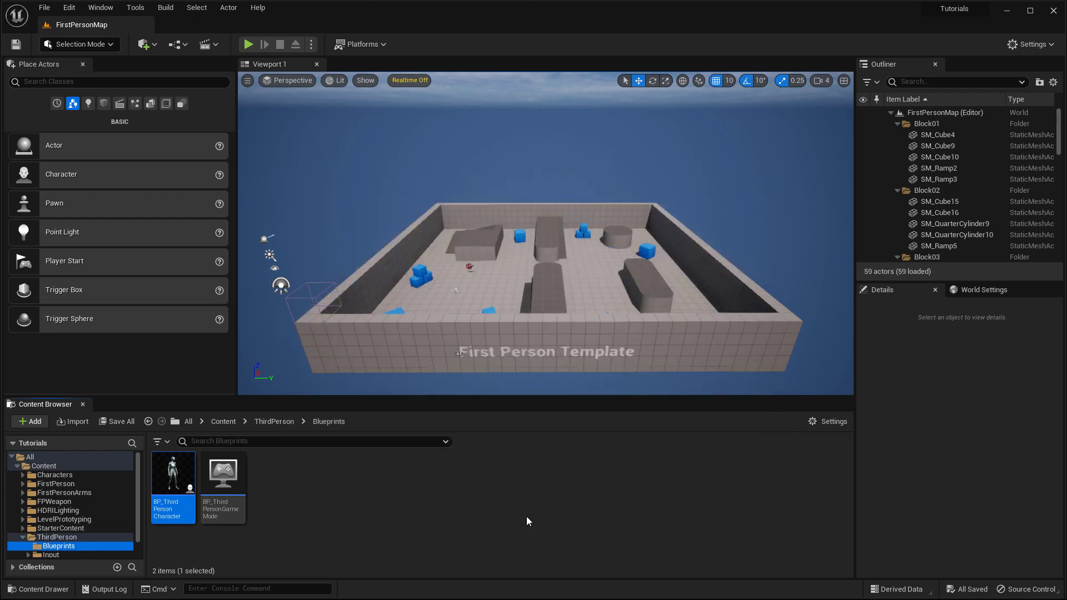
{"action": "double_click", "coordinate": [56, 537]}
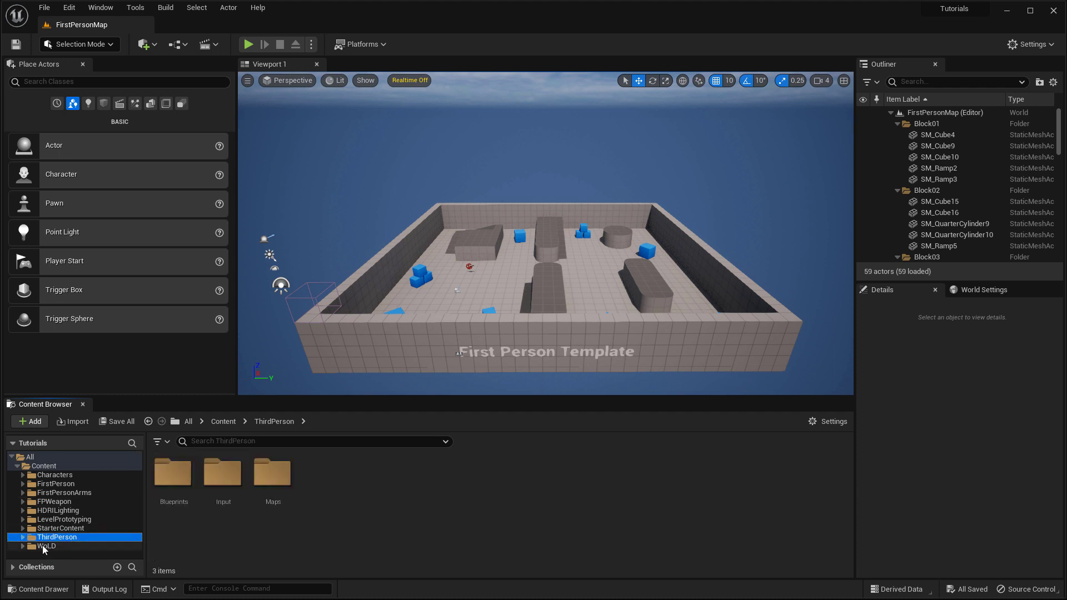
{"action": "left_click", "coordinate": [61, 475]}
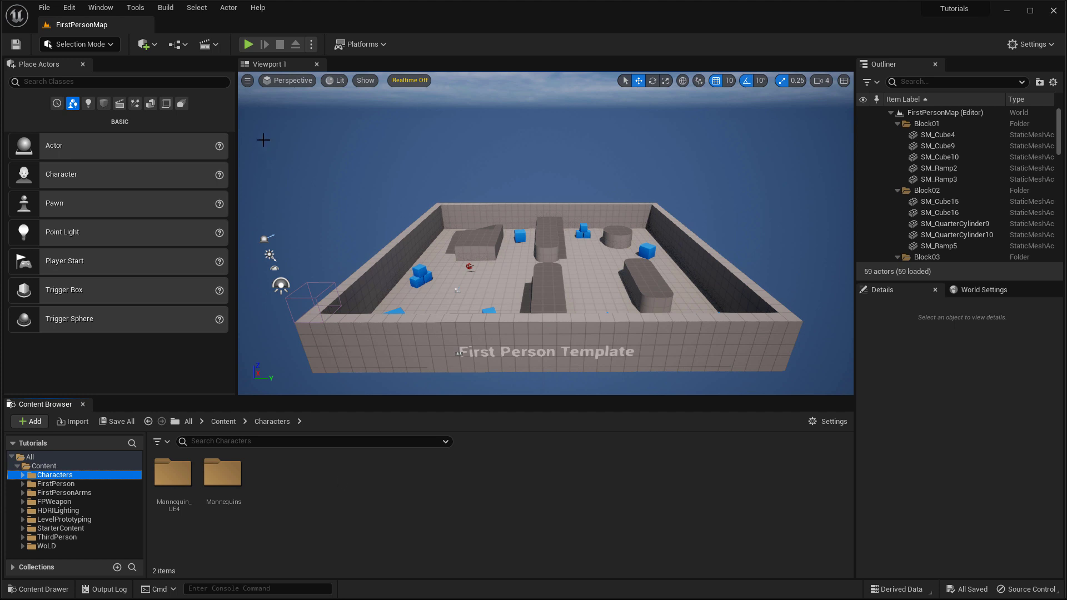
Step: Play-test FirstPersonMap walking forward to the rifle, then stop and frame the pickup in the viewport
{"action": "left_click", "coordinate": [248, 44]}
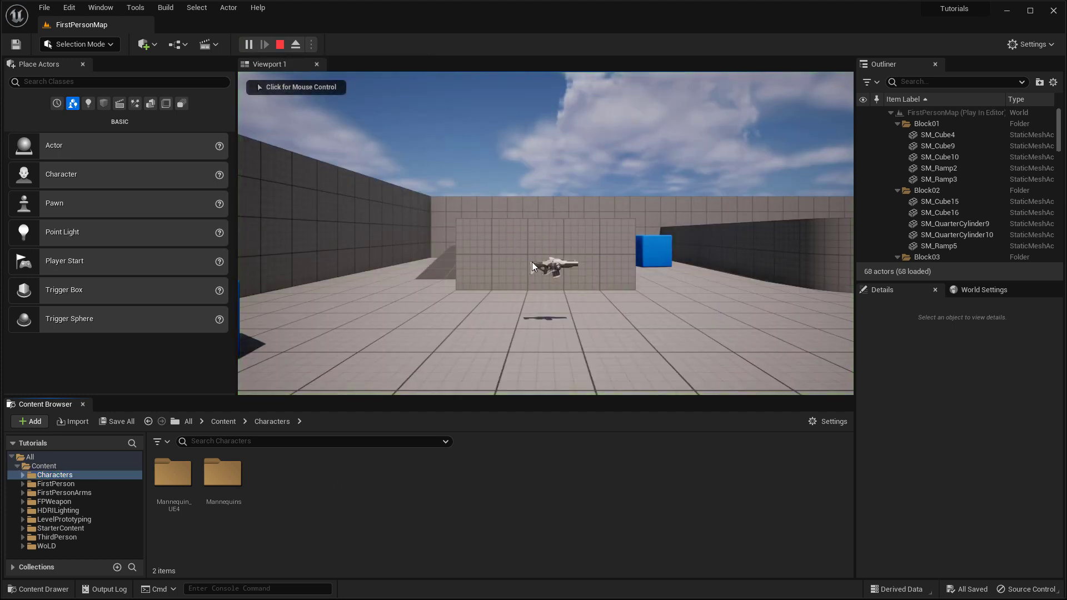
{"action": "left_click", "coordinate": [532, 262]}
{"action": "key", "text": "w"}
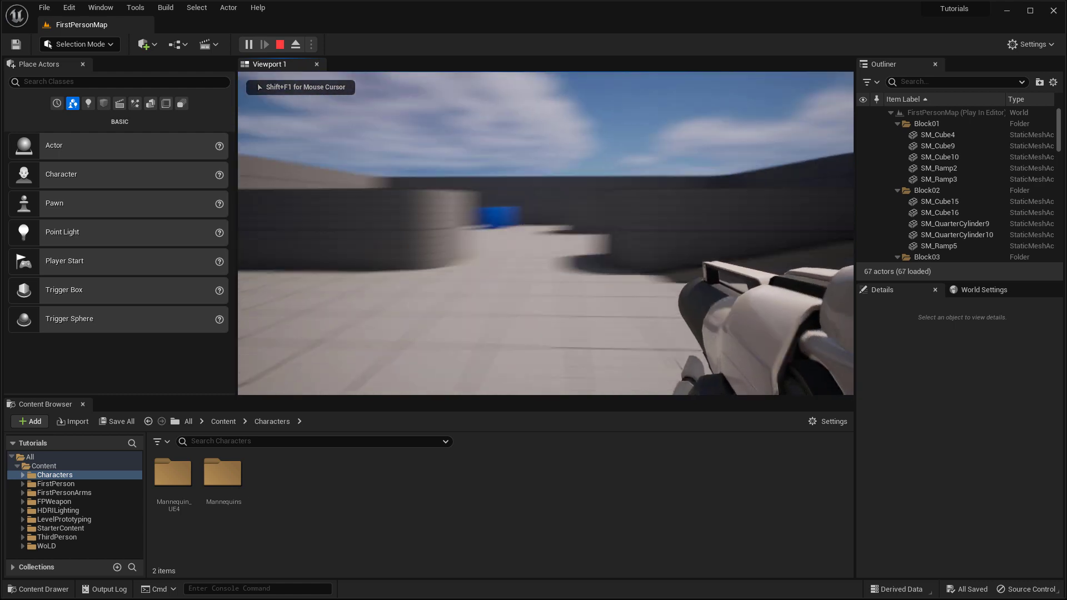
{"action": "key", "text": "Escape"}
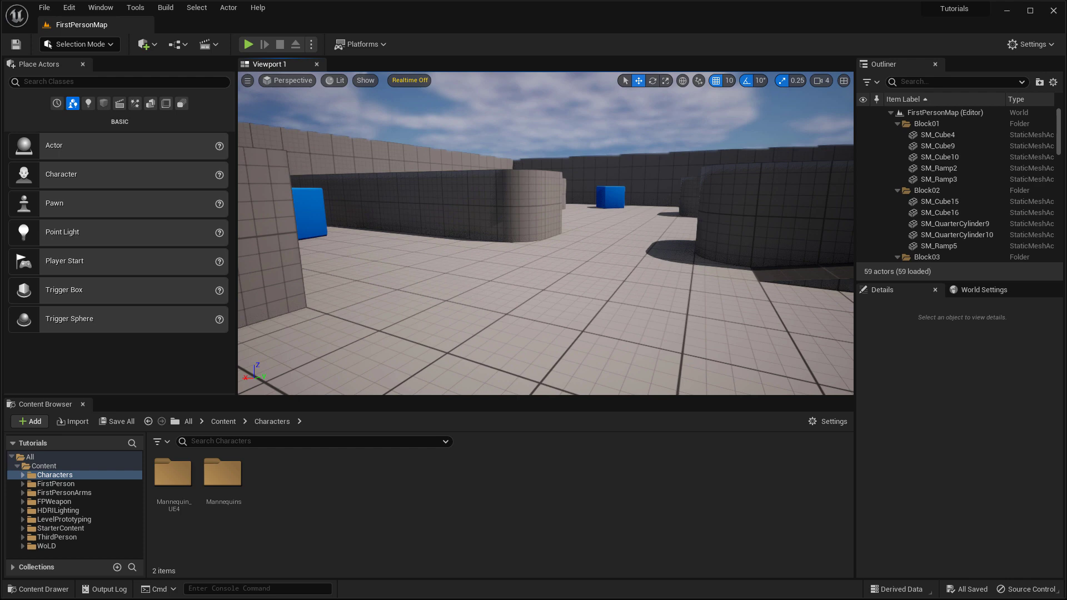
{"action": "right_click_drag", "start_coordinate": [651, 279], "coordinate": [628, 280]}
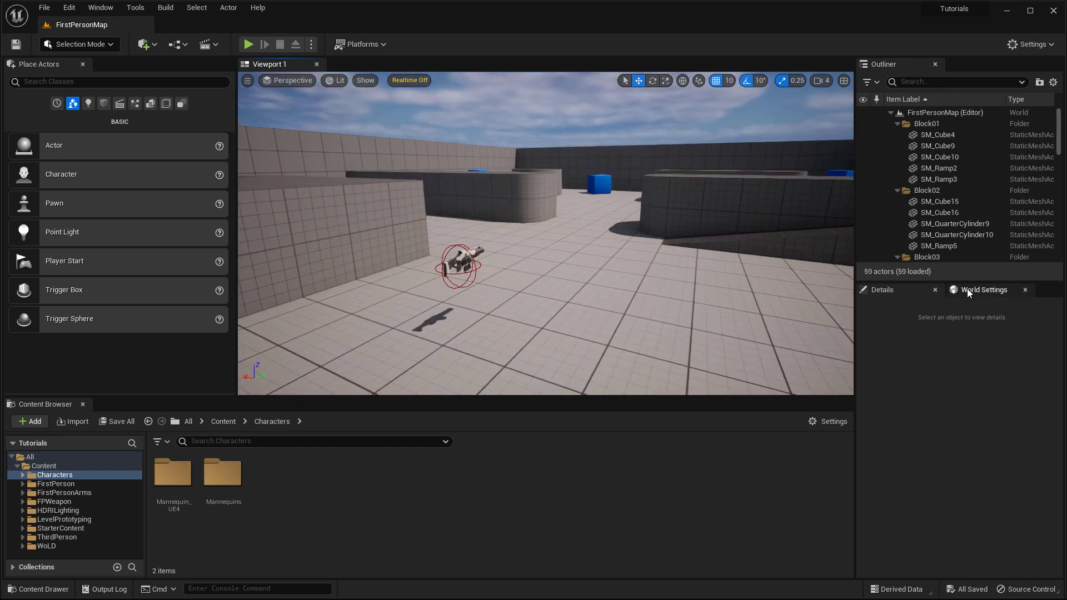
Step: In World Settings, set the GameMode Override to BP_ThirdPersonGameMode
{"action": "left_click", "coordinate": [980, 291]}
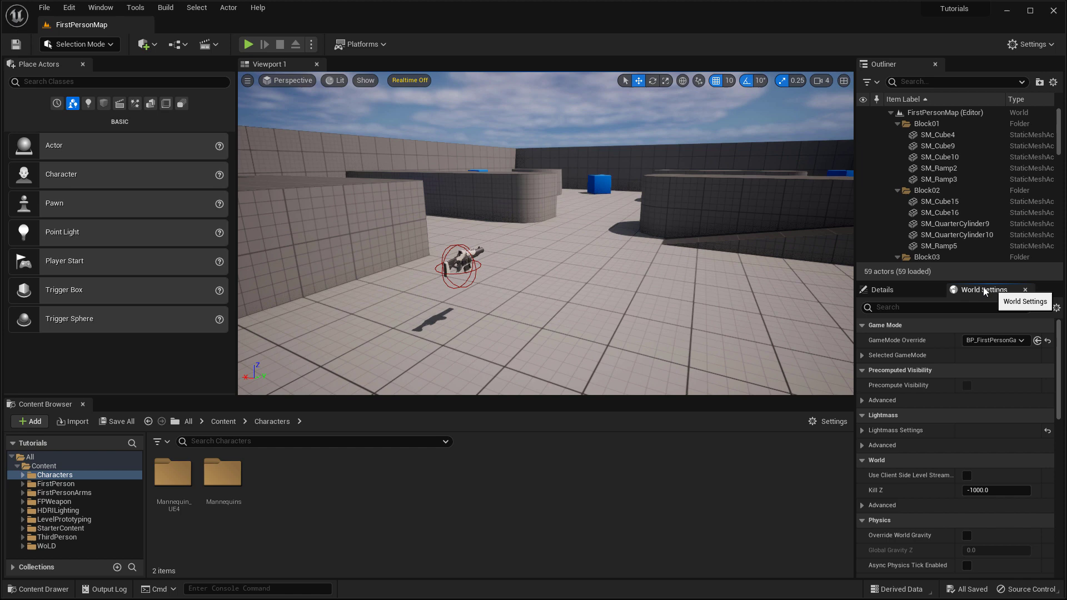
{"action": "left_click", "coordinate": [101, 7]}
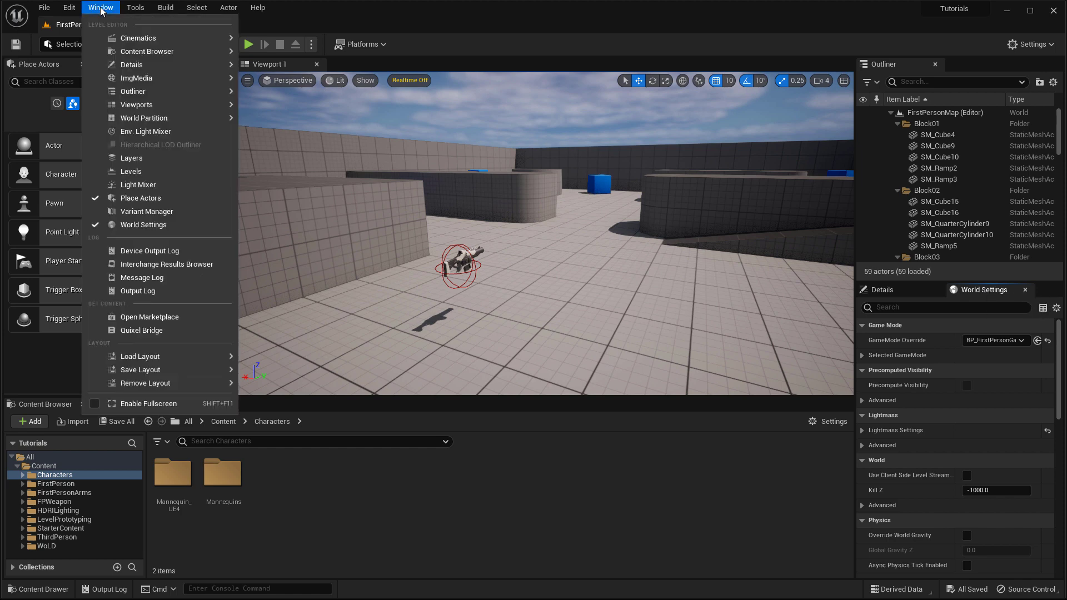
{"action": "left_click", "coordinate": [133, 225]}
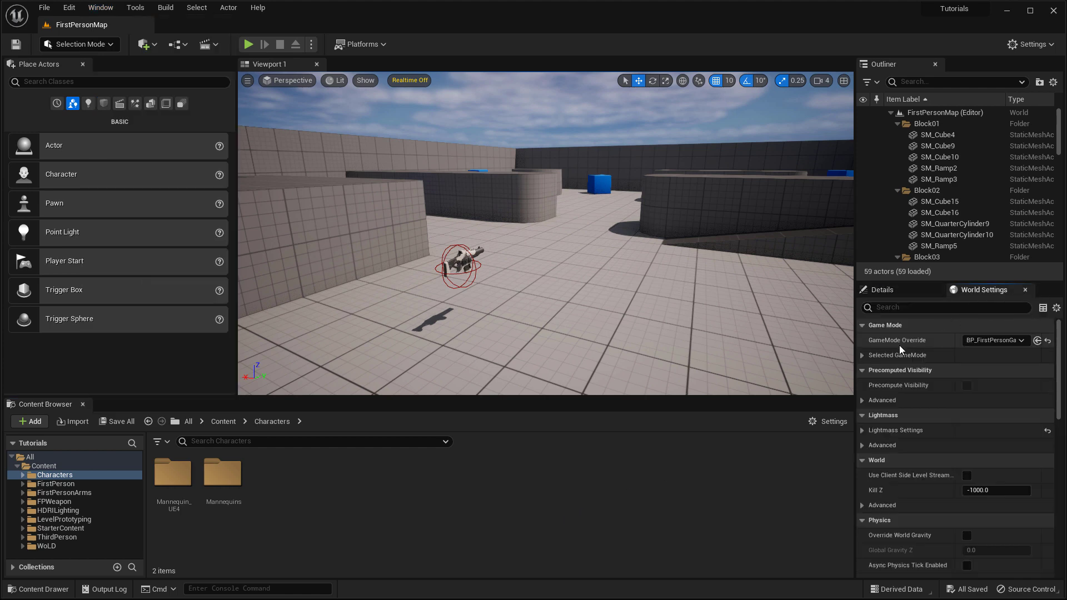
{"action": "left_click", "coordinate": [981, 340]}
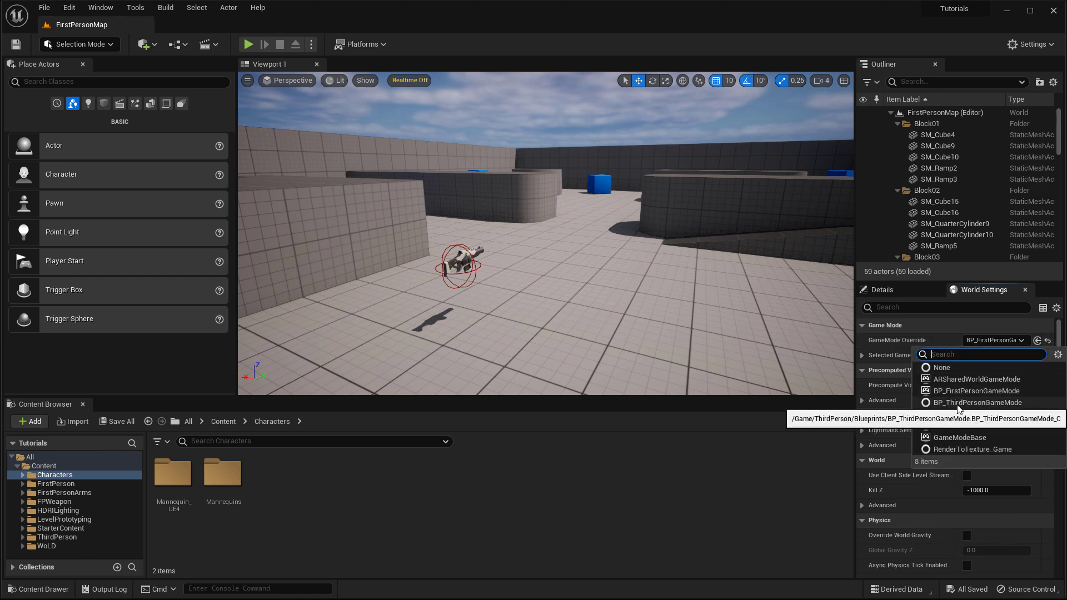
{"action": "left_click", "coordinate": [986, 403]}
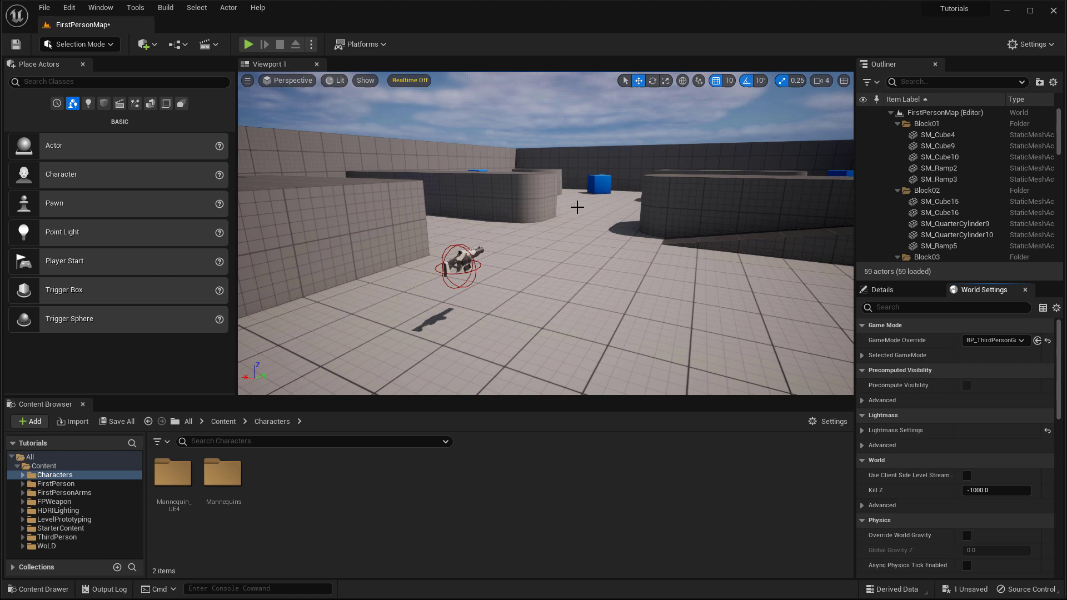
Step: Play-test the level running the mannequin forward, then stop and return to editing
{"action": "left_click", "coordinate": [249, 43]}
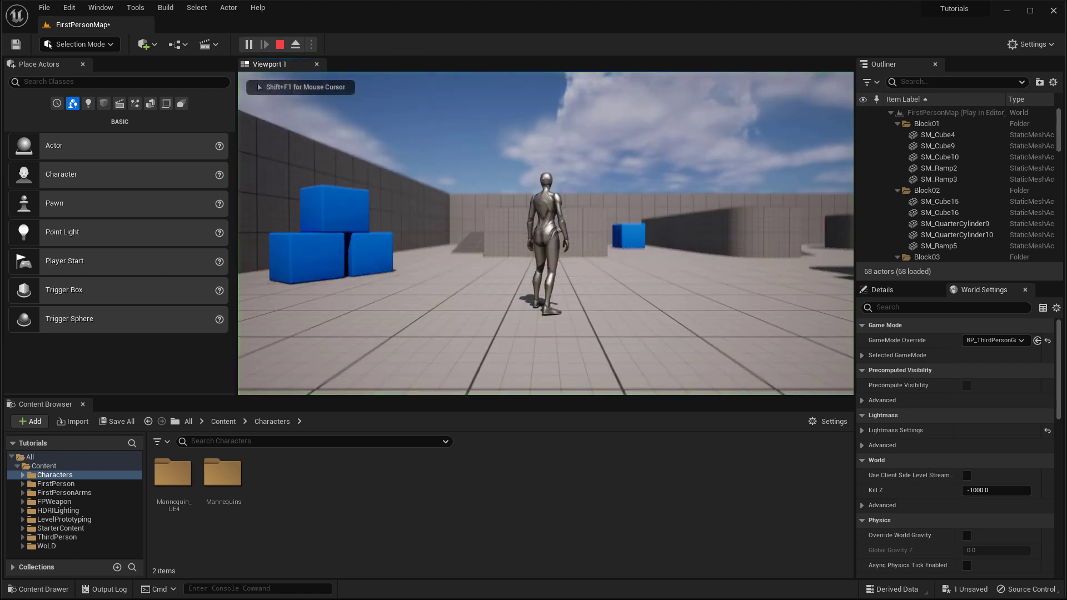
{"action": "key", "text": "w"}
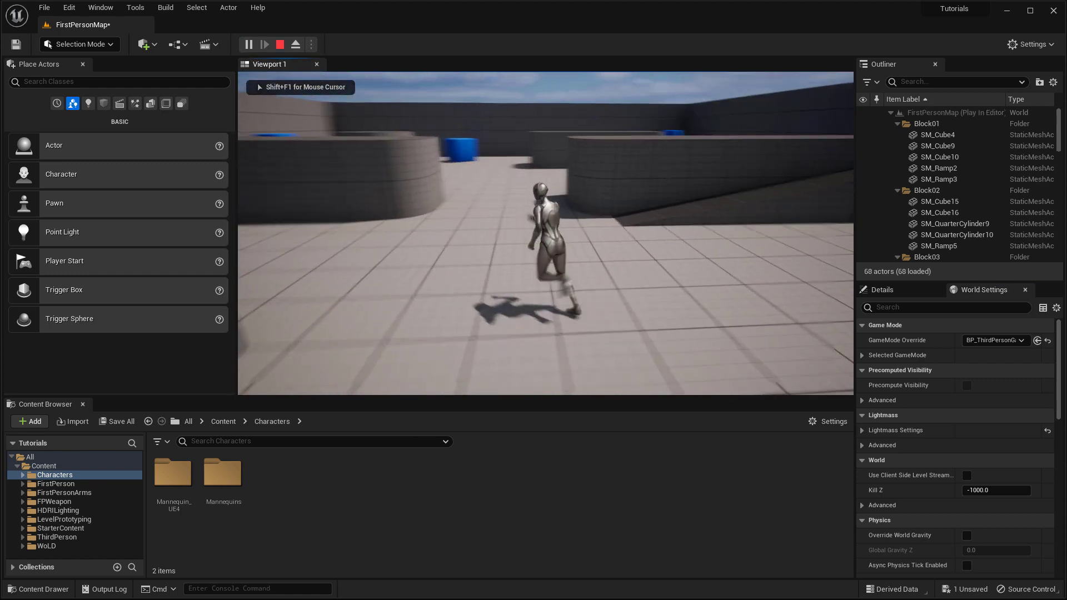
{"action": "key", "text": "Escape"}
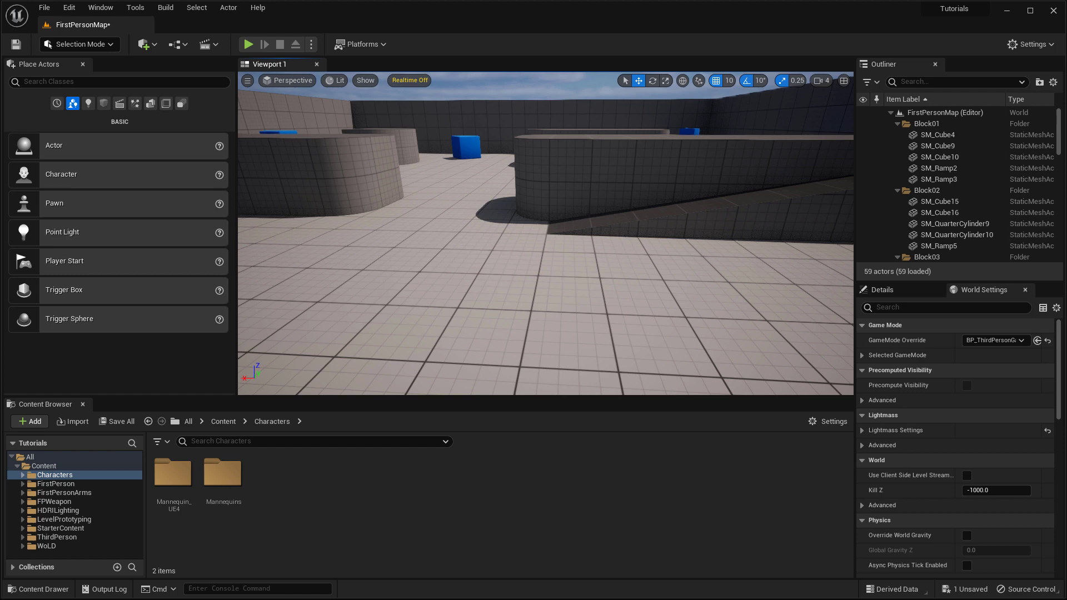
Step: Leave the game mode list unchanged and briefly play-test the level with BP_FirstPersonGameMode
{"action": "left_click", "coordinate": [995, 342]}
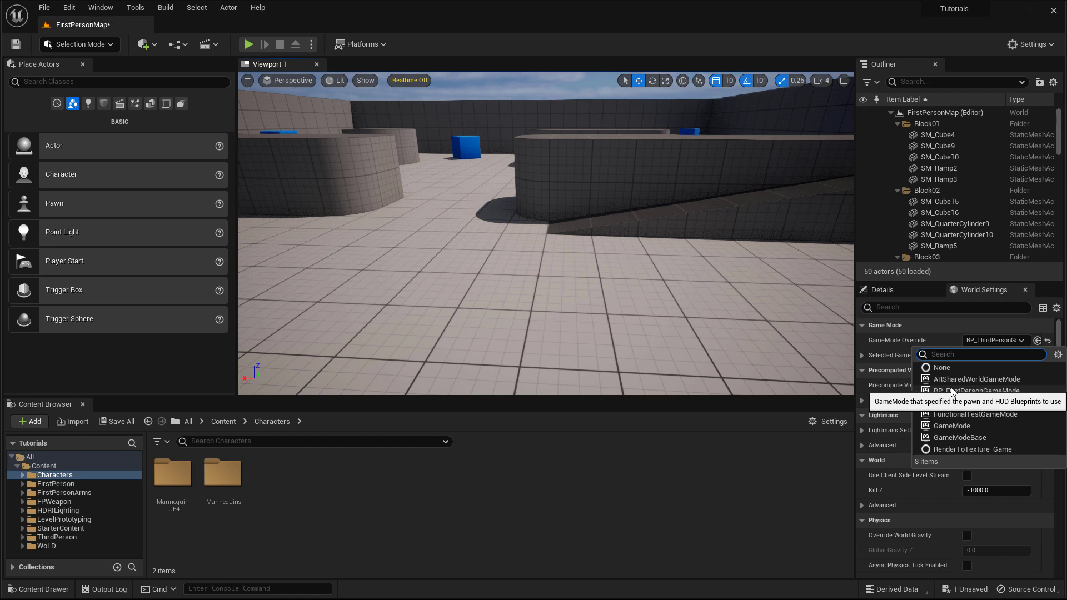
{"action": "key", "text": "Escape"}
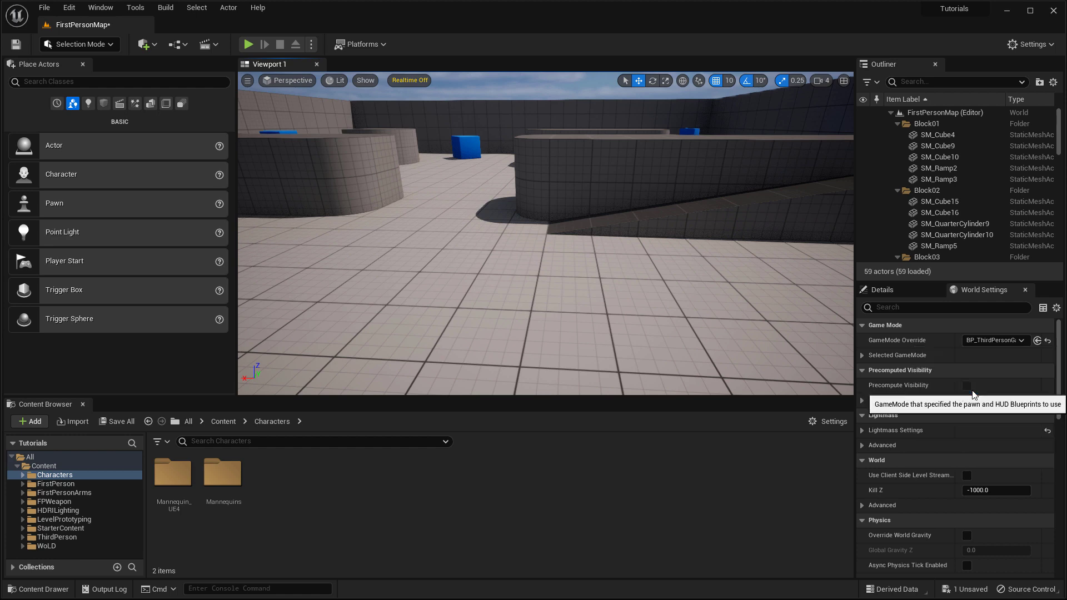
{"action": "left_click", "coordinate": [248, 43]}
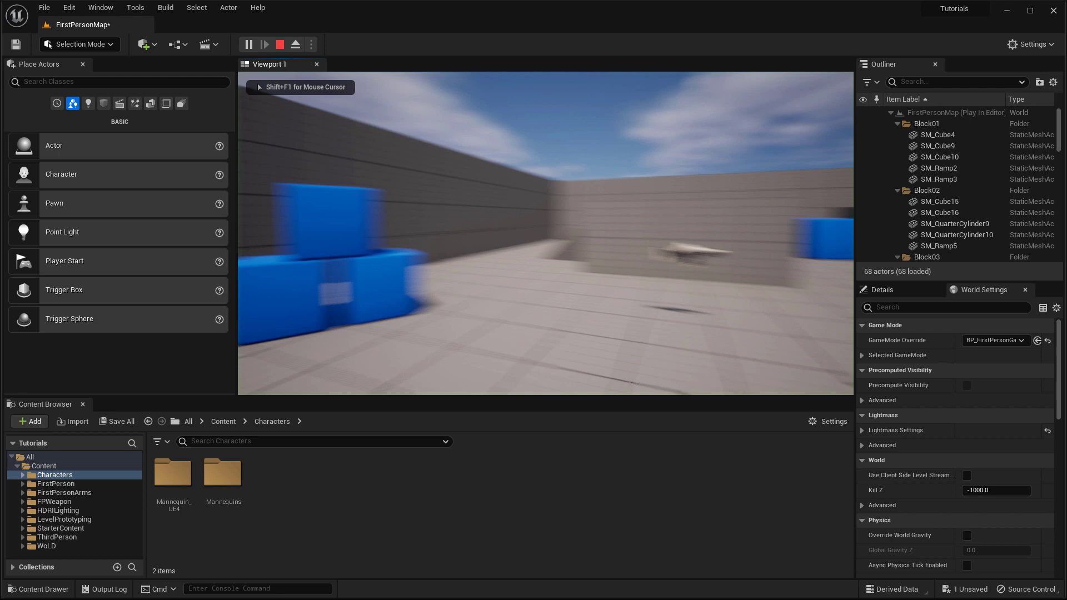
{"action": "key", "text": "Escape"}
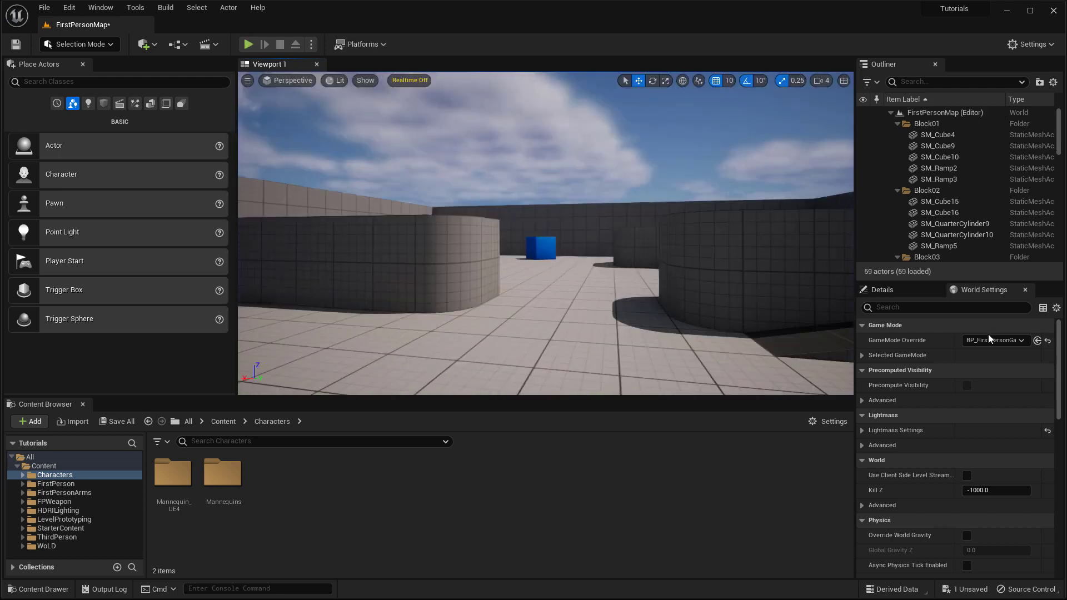
Step: Switch the GameMode Override back to BP_ThirdPersonGameMode and run a quick play-test
{"action": "left_click", "coordinate": [989, 340]}
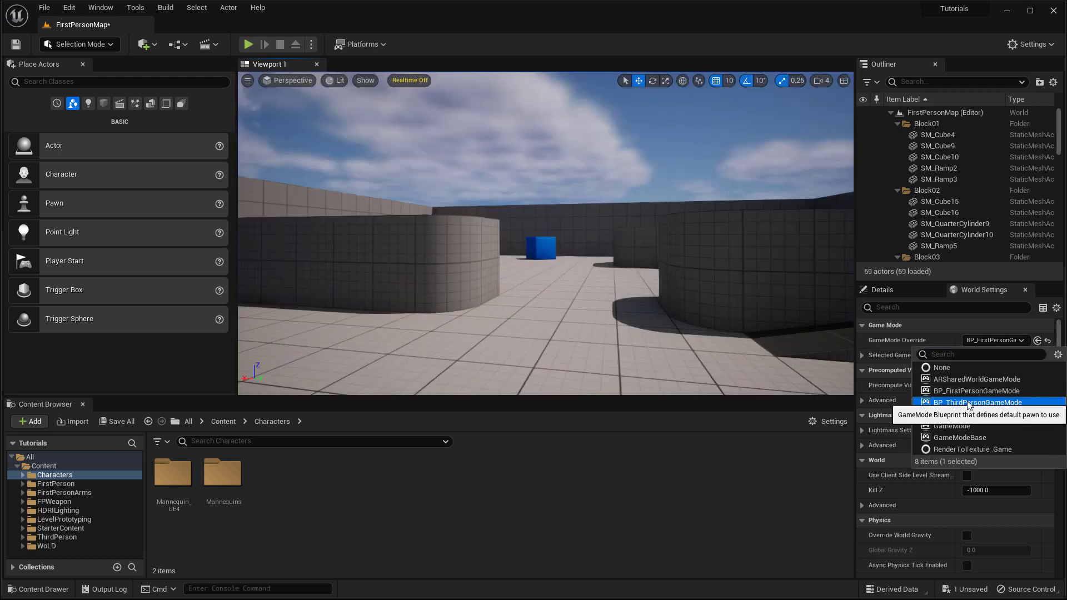
{"action": "left_click", "coordinate": [967, 403]}
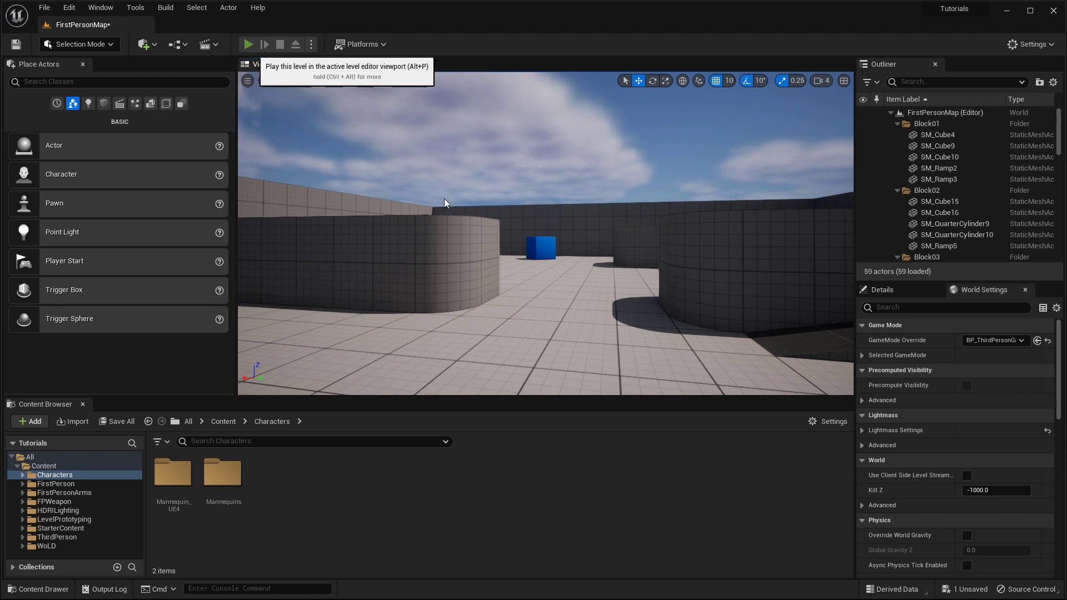
{"action": "left_click", "coordinate": [248, 44]}
{"action": "key", "text": "Escape"}
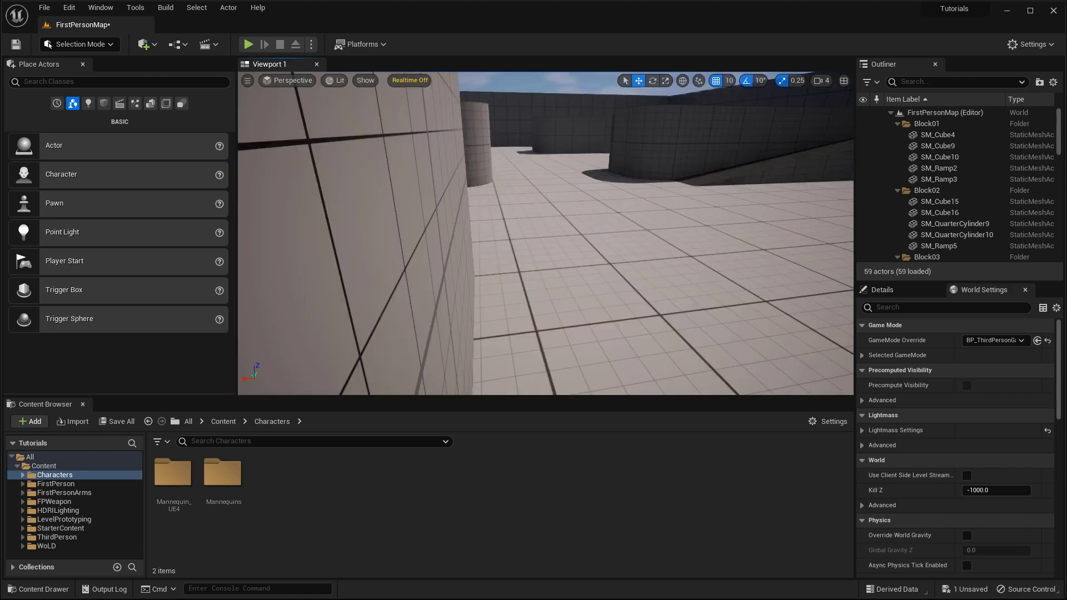
Step: Browse the Characters and ThirdPerson folders in the Content Browser
{"action": "right_click_drag", "start_coordinate": [648, 231], "coordinate": [648, 231]}
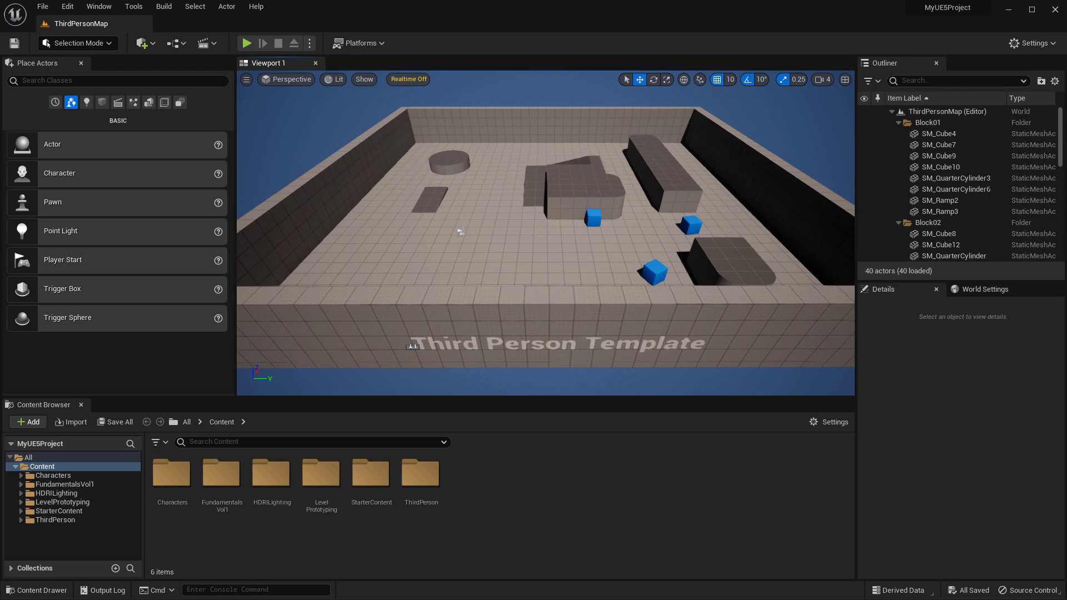
{"action": "left_click", "coordinate": [48, 475]}
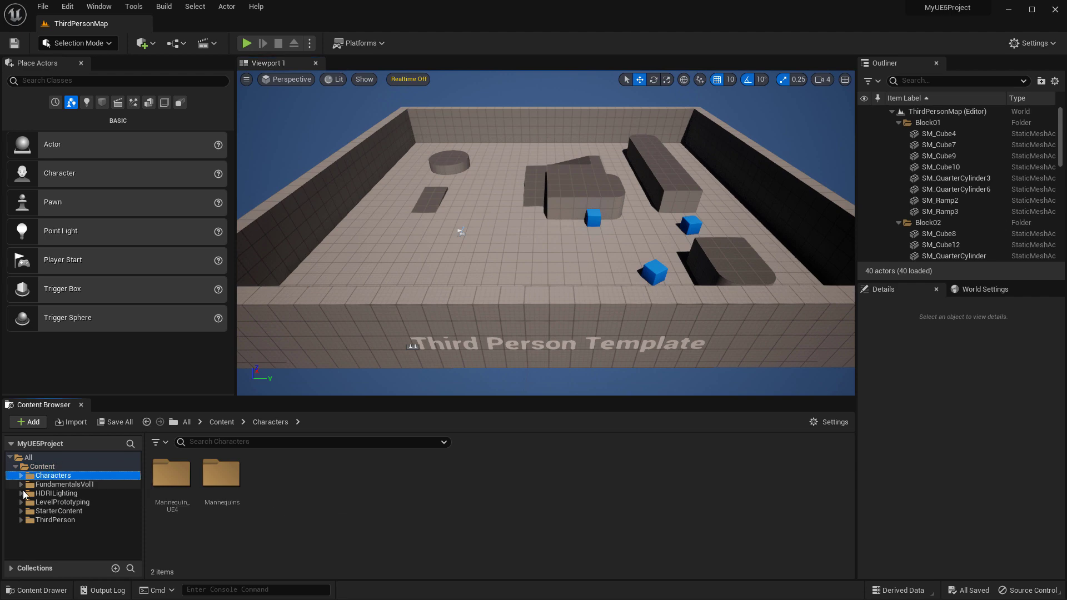
{"action": "left_click", "coordinate": [55, 520]}
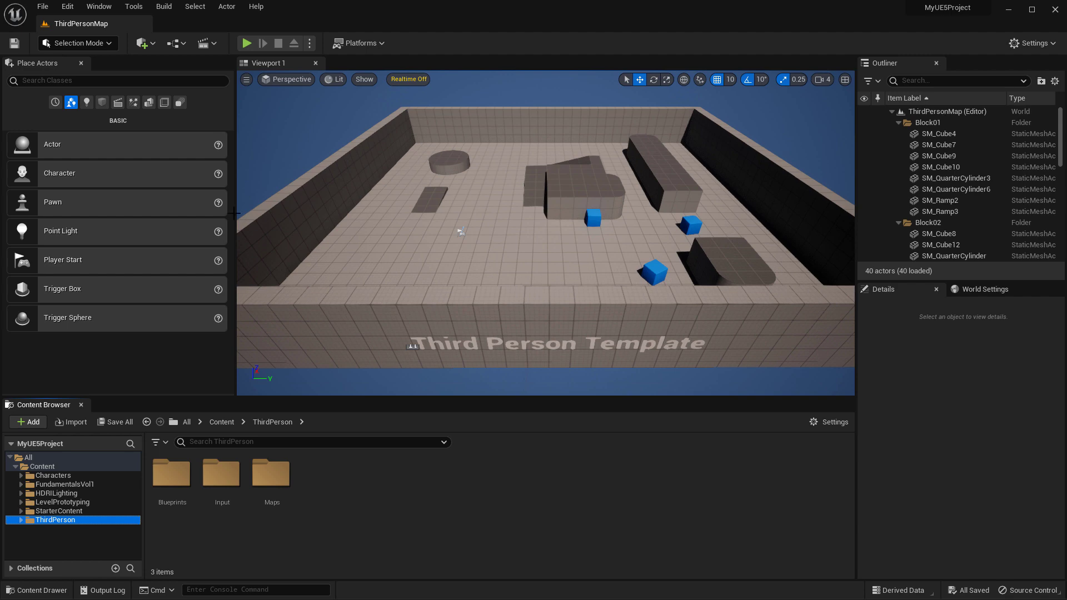
Step: Play-test ThirdPersonMap running the mannequin forward, then stop the session
{"action": "left_click", "coordinate": [246, 43]}
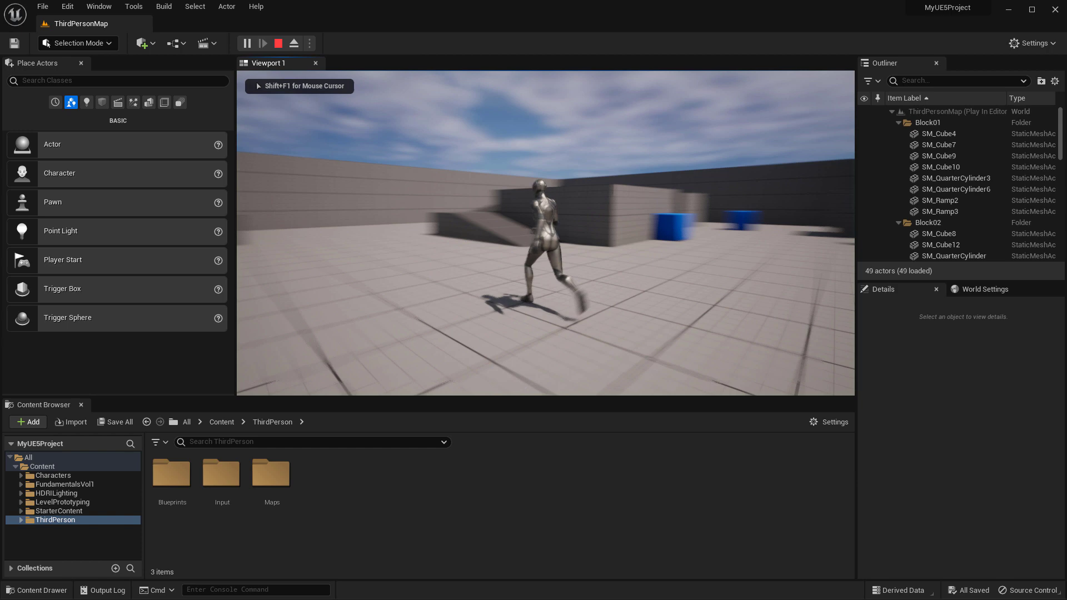
{"action": "key", "text": "w"}
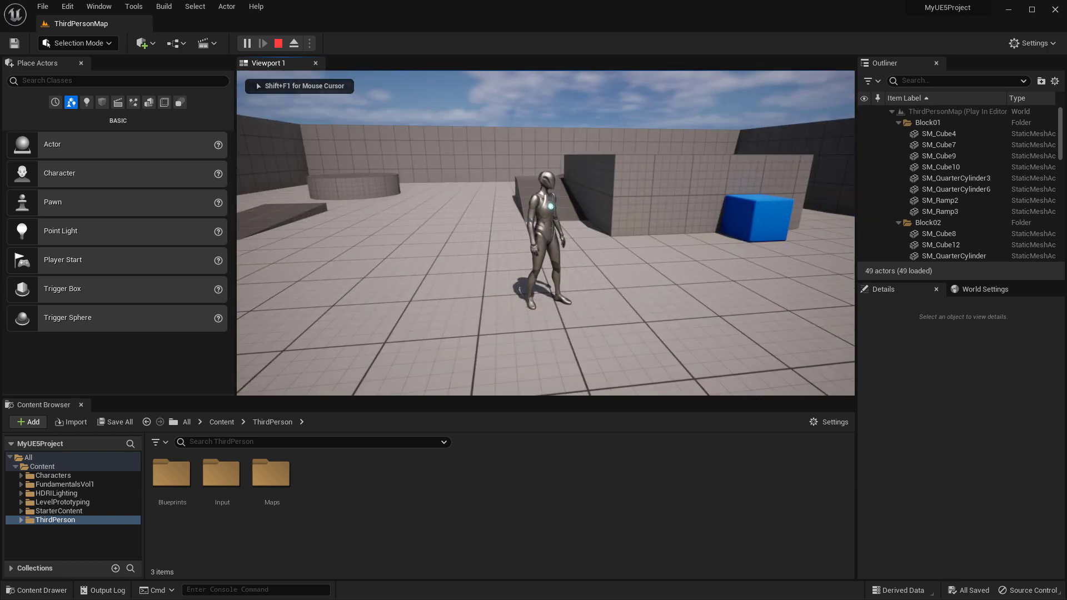
{"action": "key", "text": "Escape"}
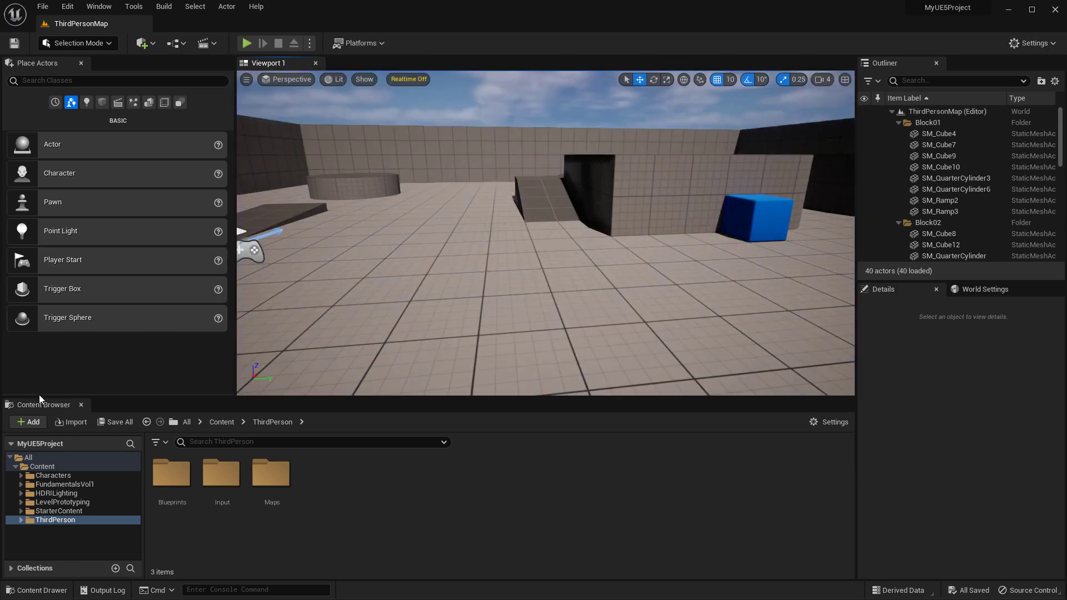
Step: Add the First Person feature pack to MyUE5Project, then start playing the level
{"action": "left_click", "coordinate": [25, 422]}
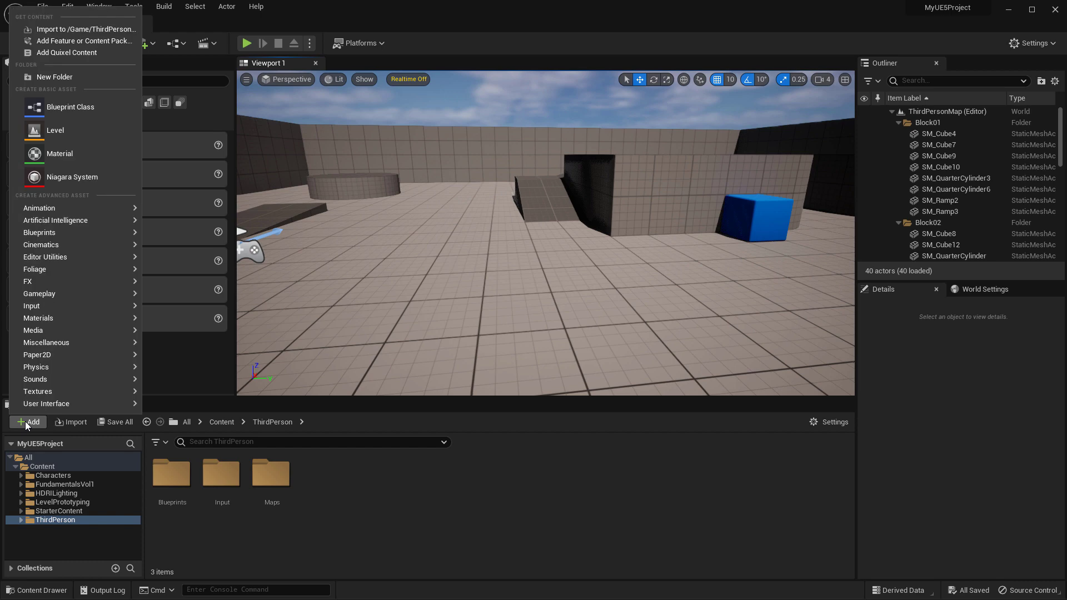
{"action": "left_click", "coordinate": [85, 43]}
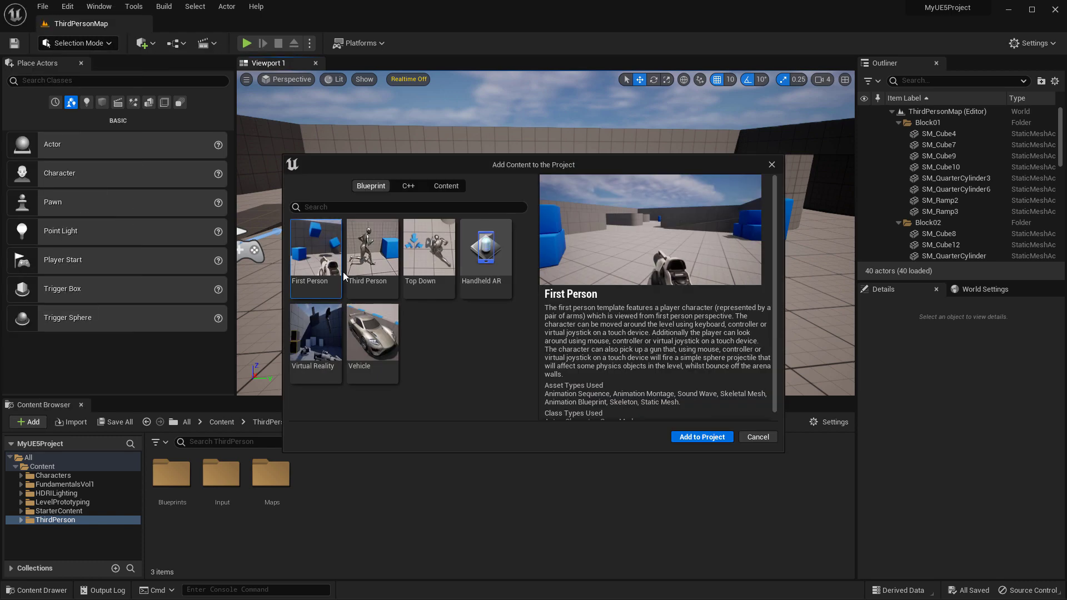
{"action": "left_click", "coordinate": [698, 437]}
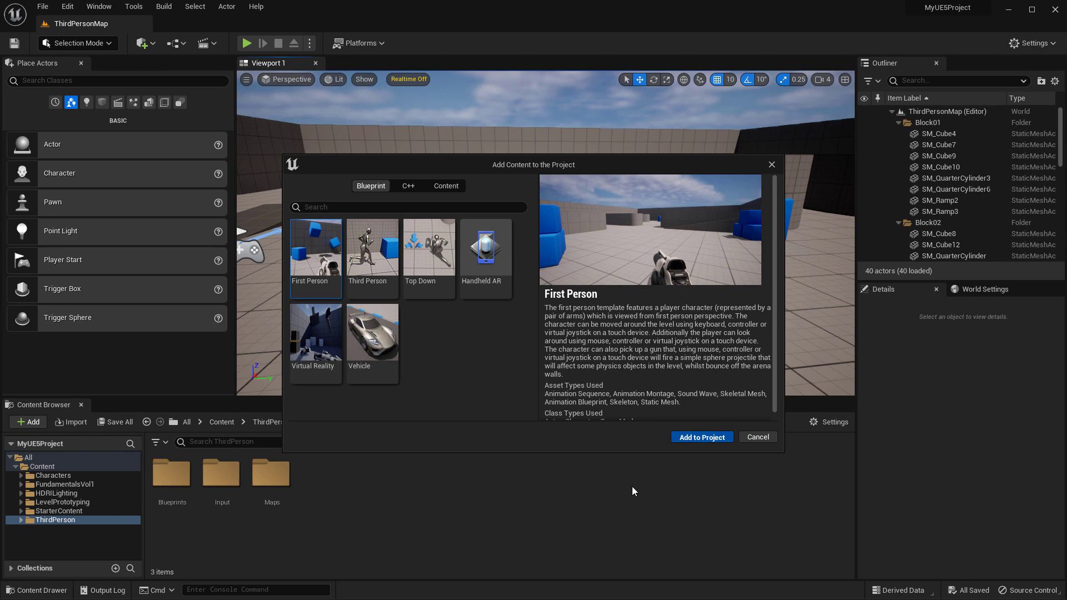
{"action": "left_click", "coordinate": [771, 164]}
{"action": "left_click", "coordinate": [247, 42]}
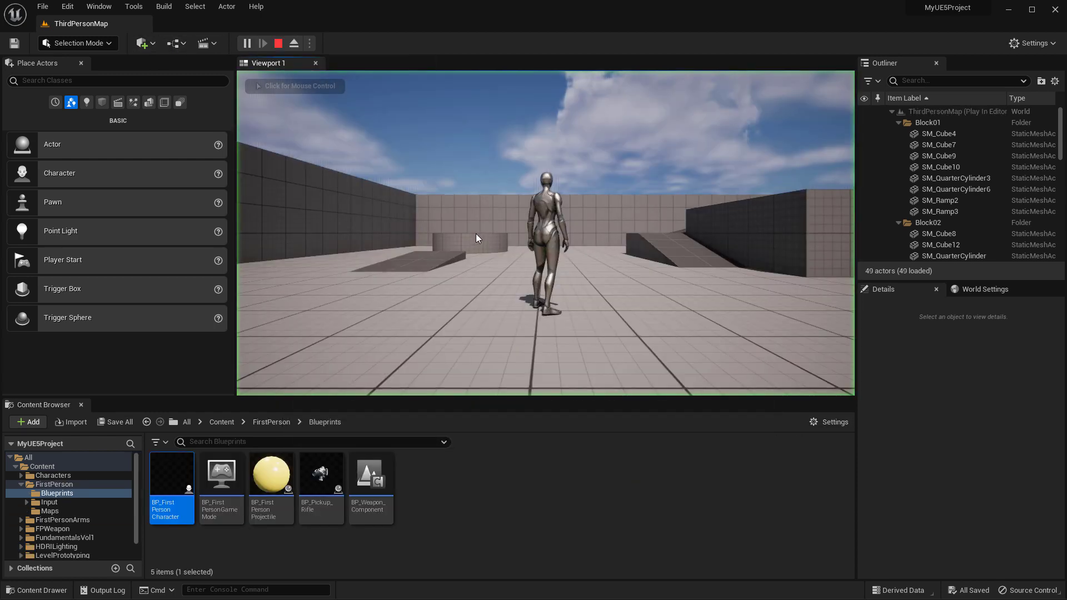
Step: End the play session and set World Settings GameMode Override to BP_FirstPersonGameMode
{"action": "key", "text": "Escape"}
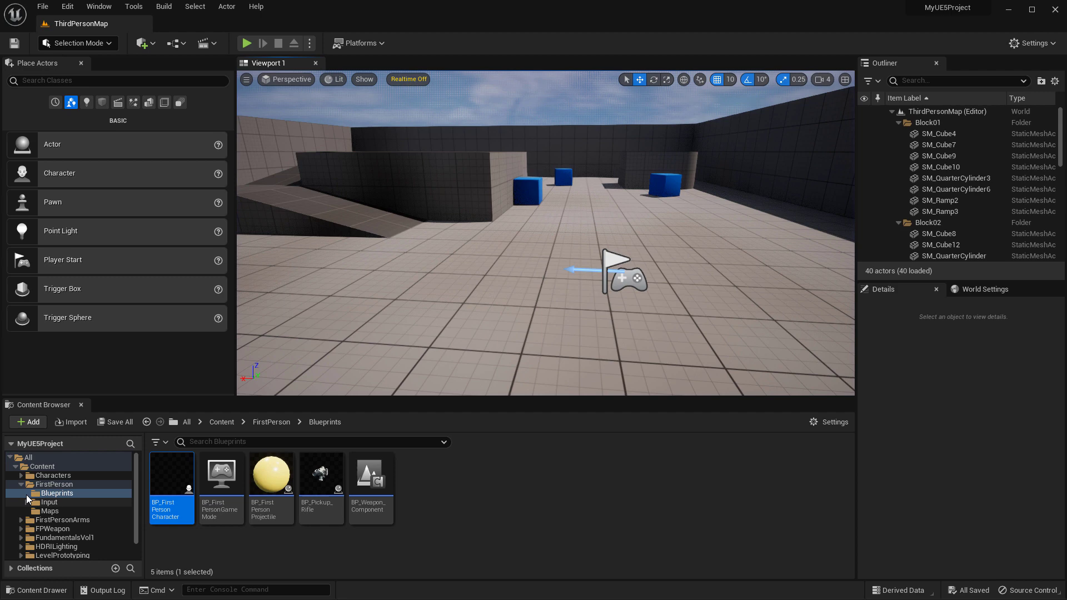
{"action": "double_click", "coordinate": [47, 484]}
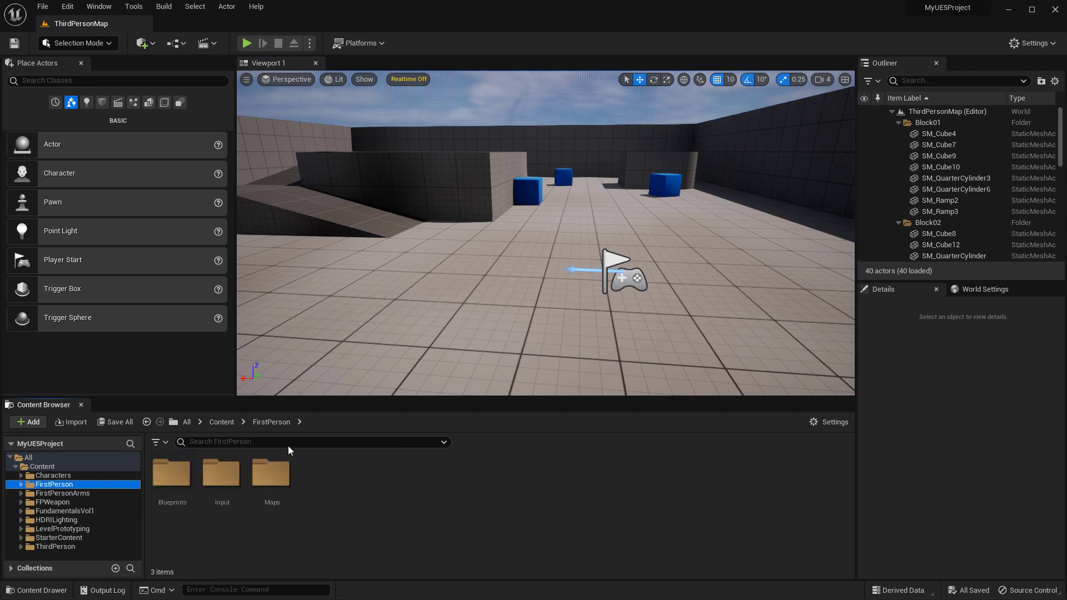
{"action": "left_click", "coordinate": [983, 289]}
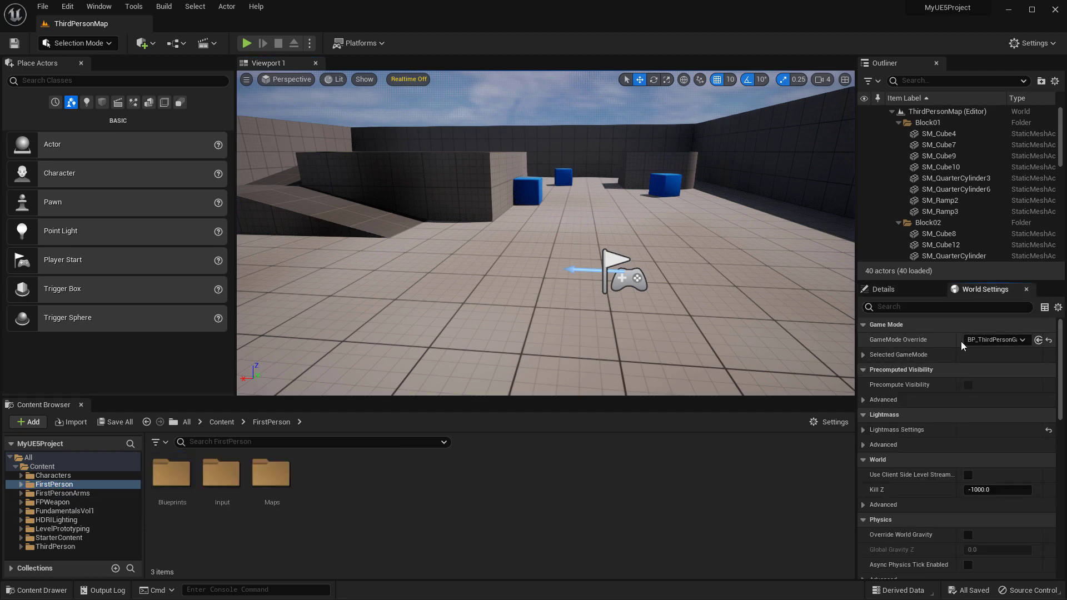
{"action": "left_click", "coordinate": [995, 339]}
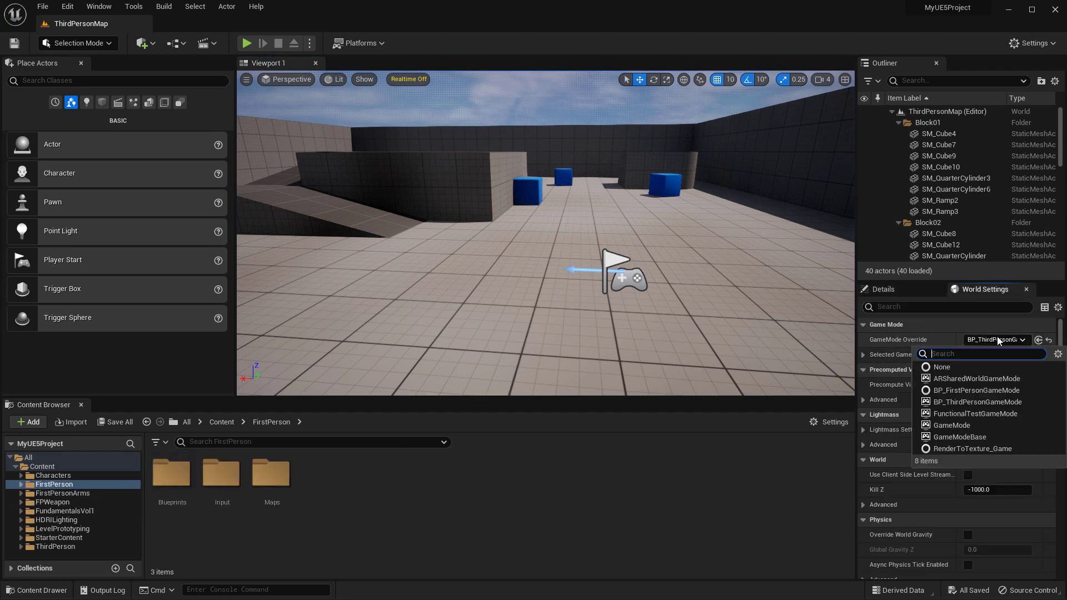
{"action": "left_click", "coordinate": [968, 391]}
Step: Play-test the map in first person, walking toward the blue cubes, then stop playing
{"action": "left_click", "coordinate": [247, 42]}
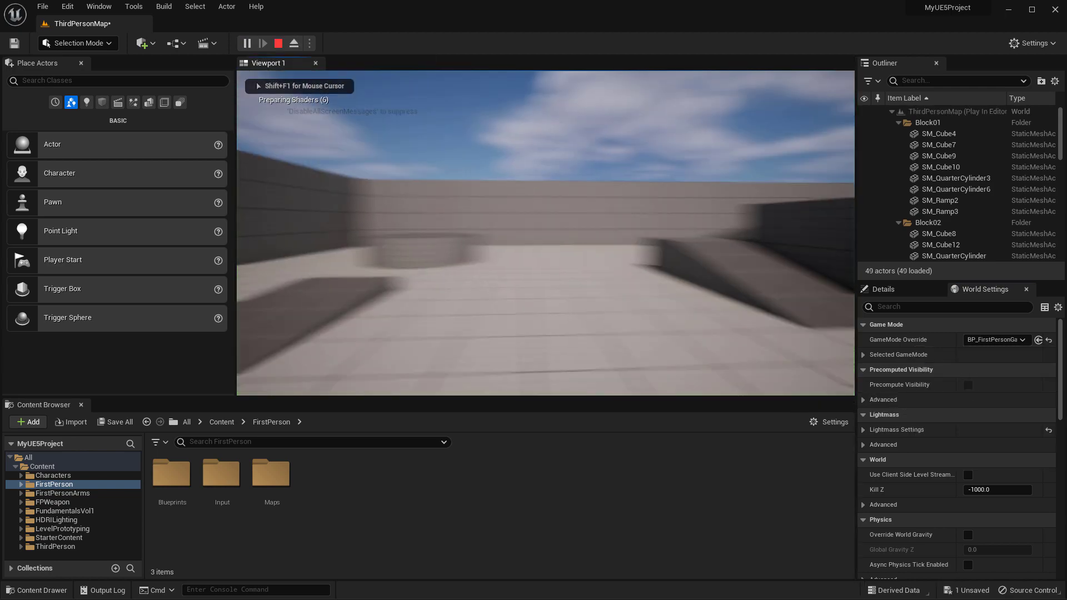
{"action": "key", "text": "w"}
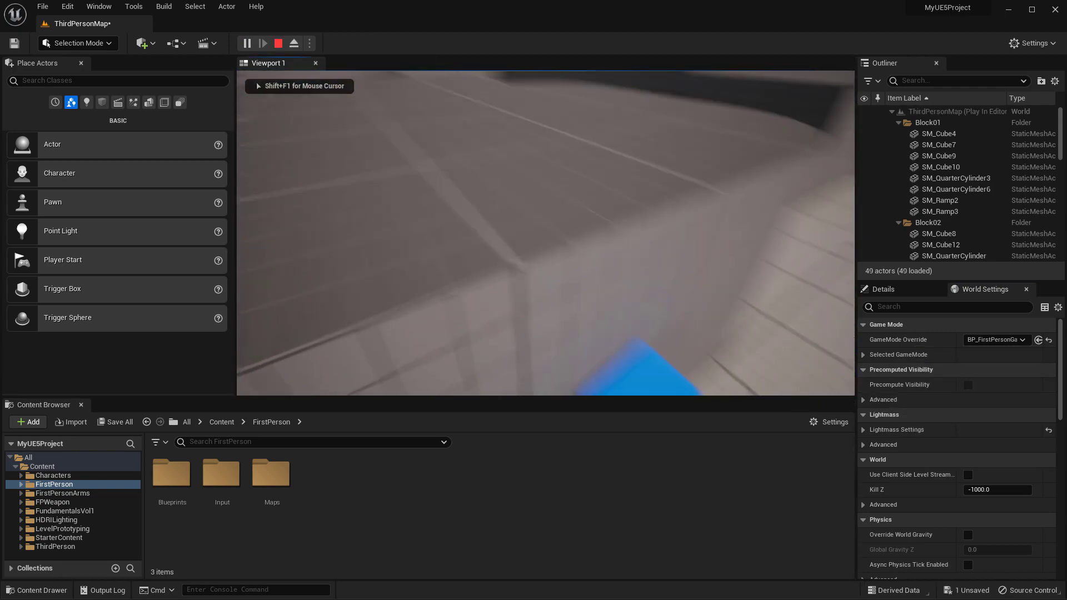
{"action": "key", "text": "s"}
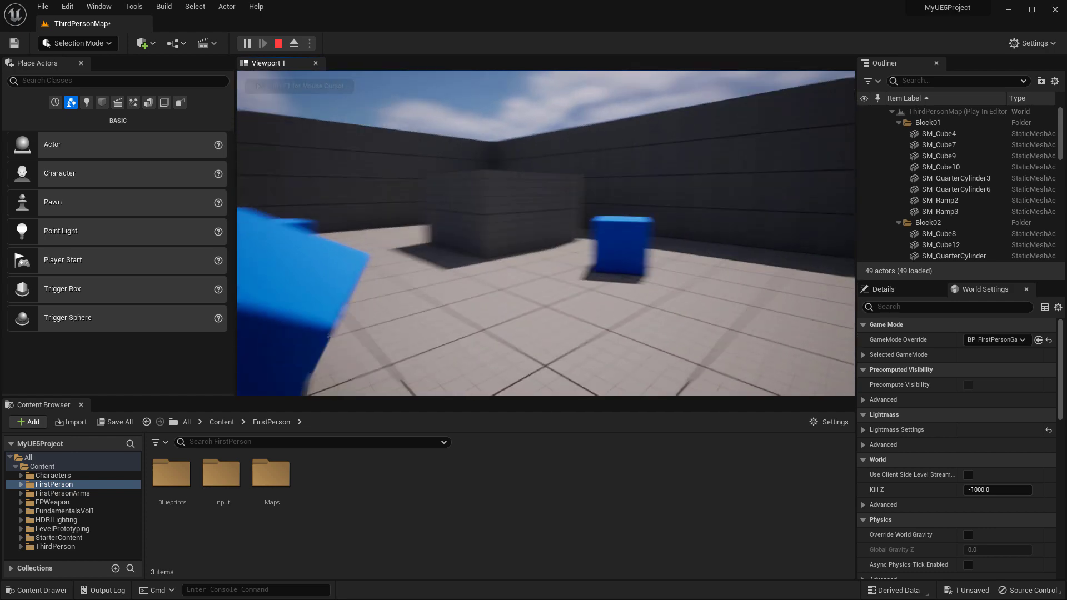
{"action": "key", "text": "s"}
{"action": "key", "text": "Escape"}
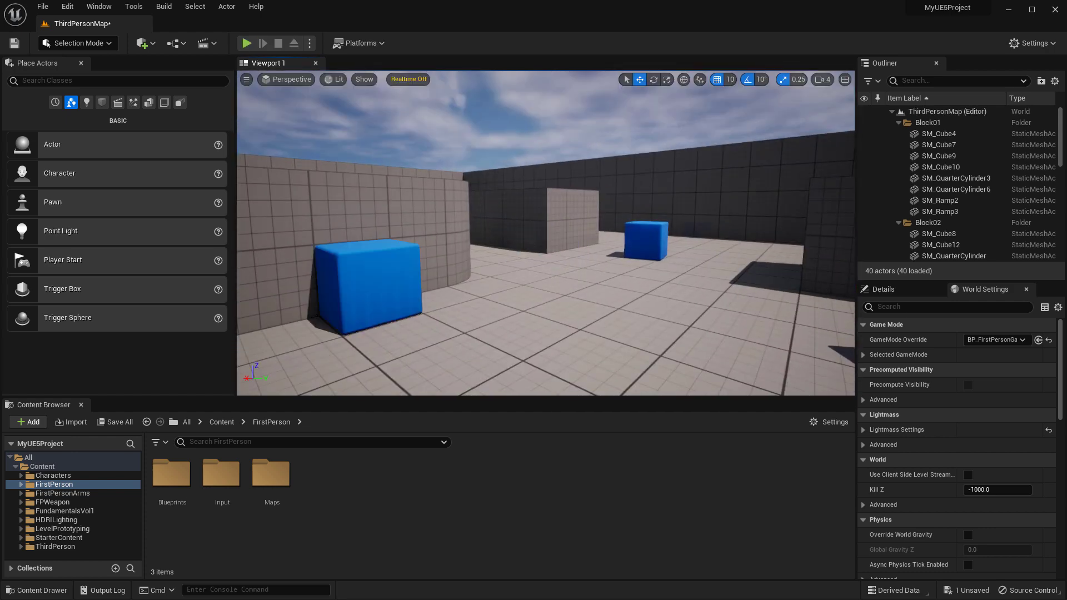